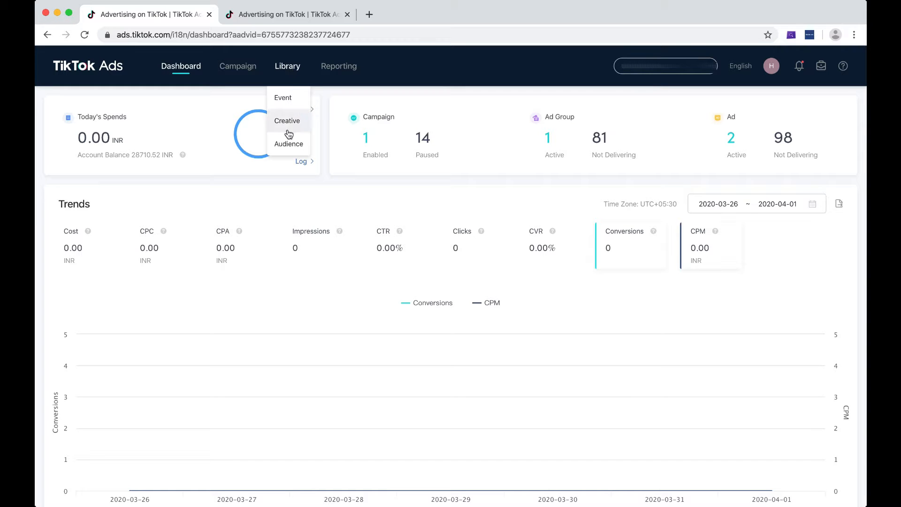
Step: Open the audience library and start a new custom audience of the Engagement type
{"action": "left_click", "coordinate": [289, 145]}
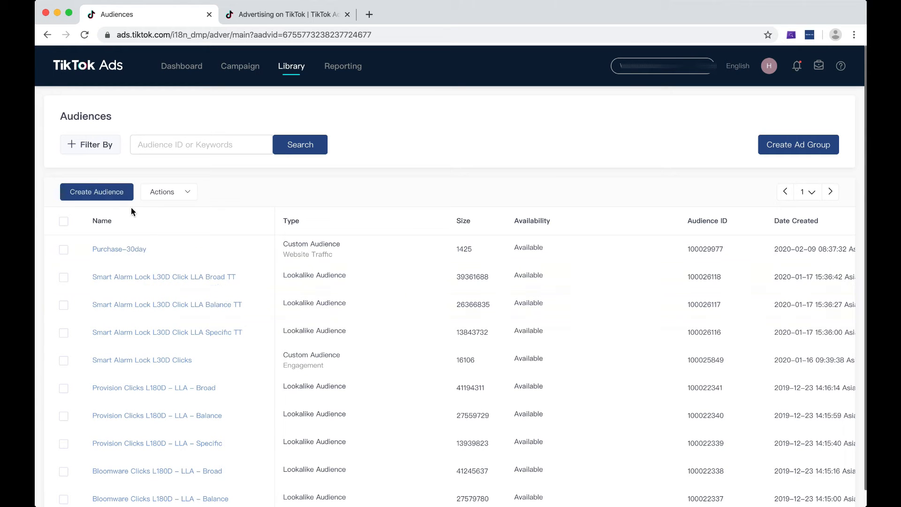
{"action": "left_click", "coordinate": [107, 198]}
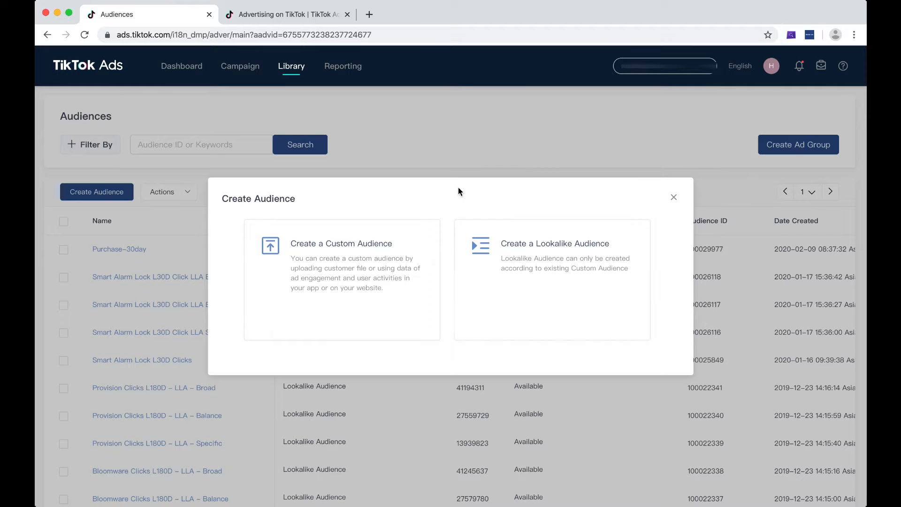
{"action": "left_click", "coordinate": [337, 277]}
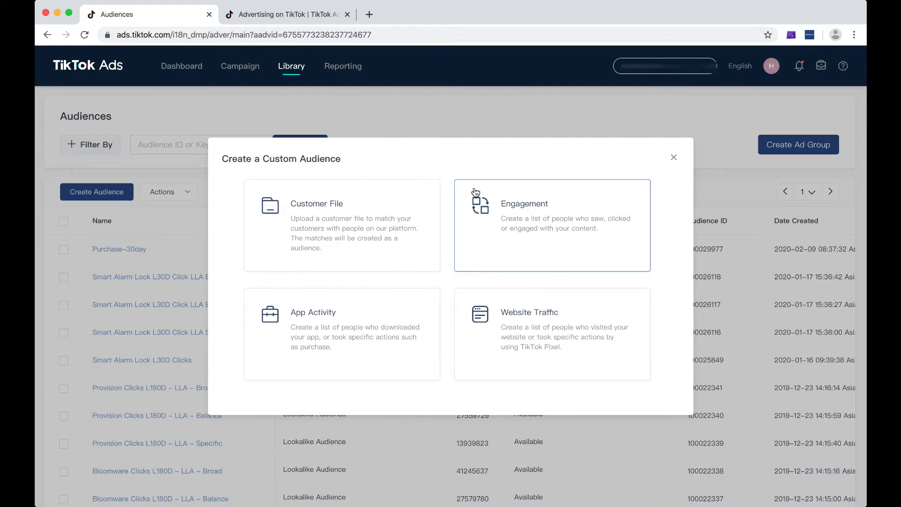
{"action": "left_click", "coordinate": [537, 227]}
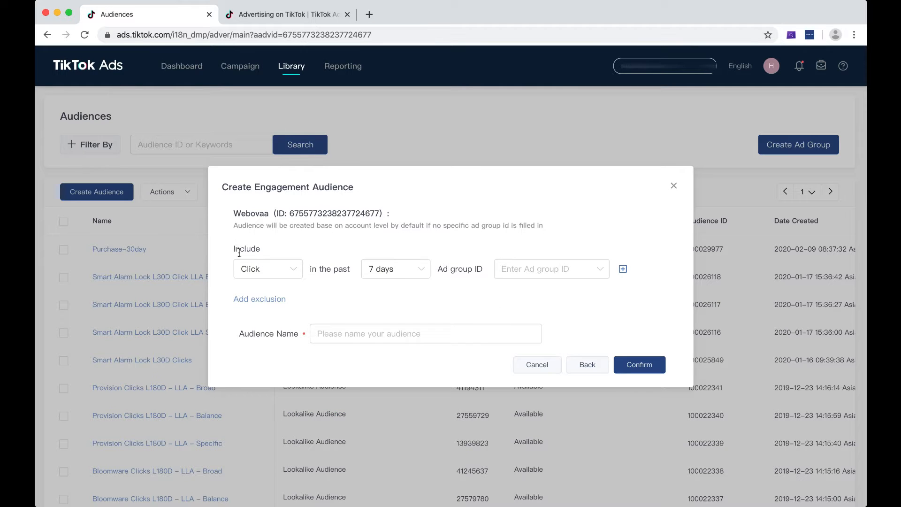
Step: Set the engagement audience to include users with a Click in the past 180 days
{"action": "left_click", "coordinate": [277, 267]}
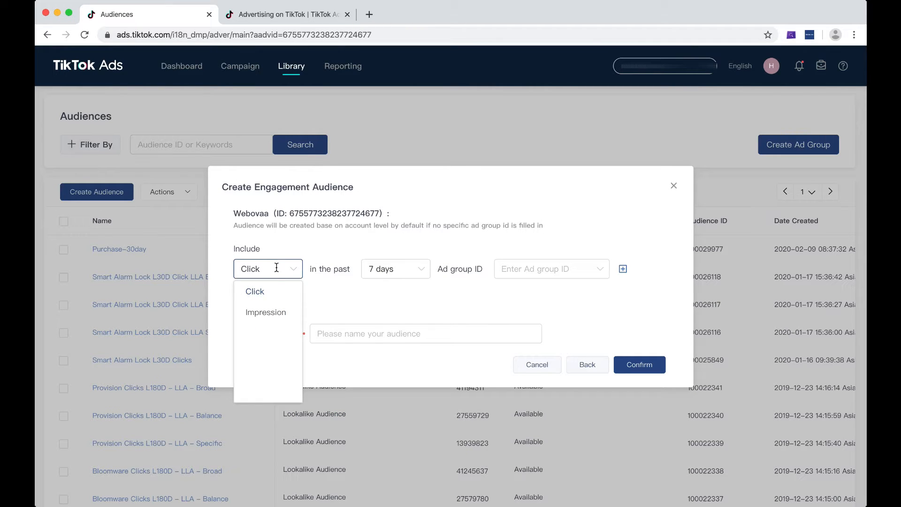
{"action": "left_click", "coordinate": [269, 312]}
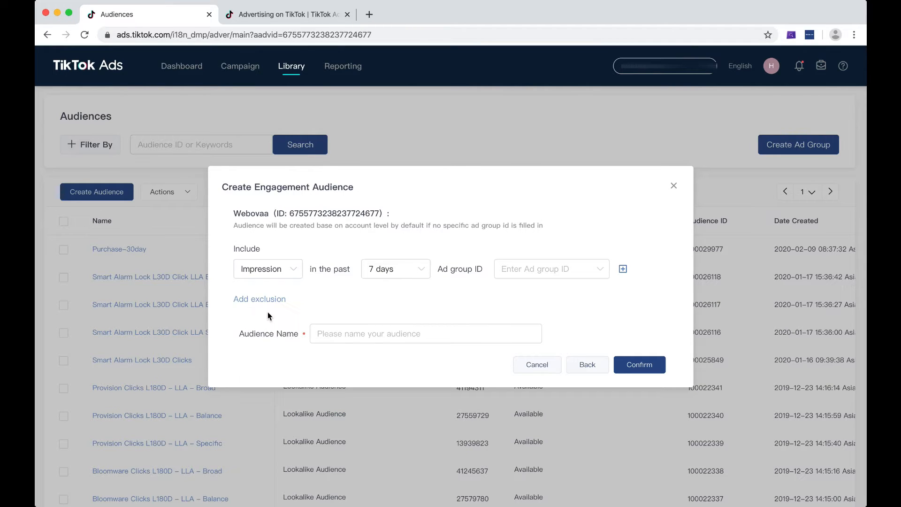
{"action": "left_click", "coordinate": [280, 276]}
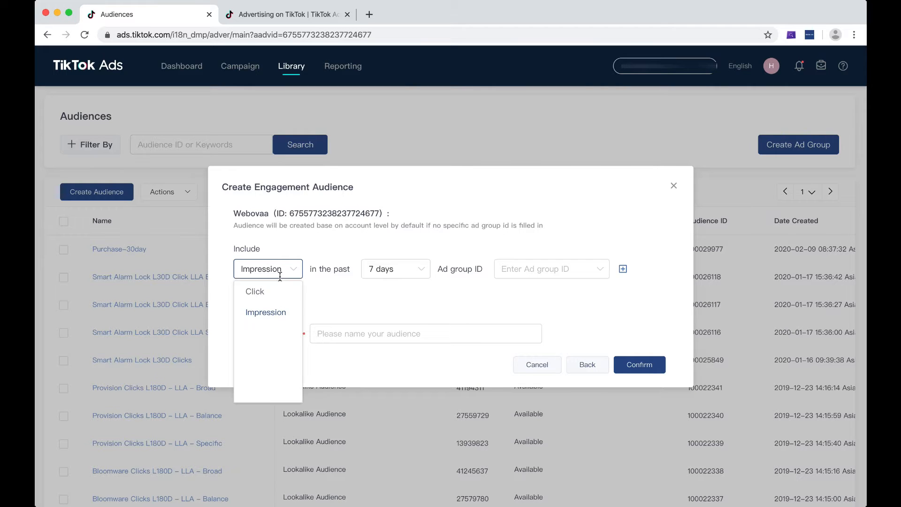
{"action": "left_click", "coordinate": [272, 299]}
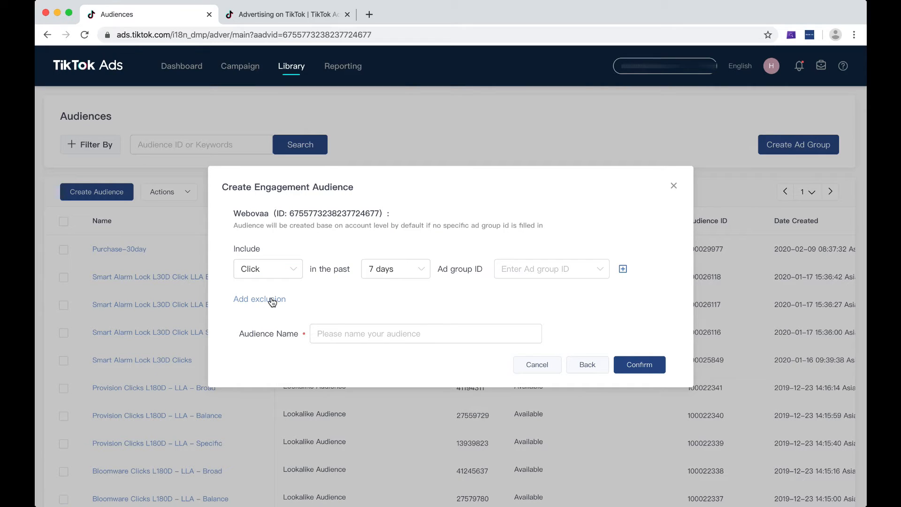
{"action": "left_click", "coordinate": [369, 263]}
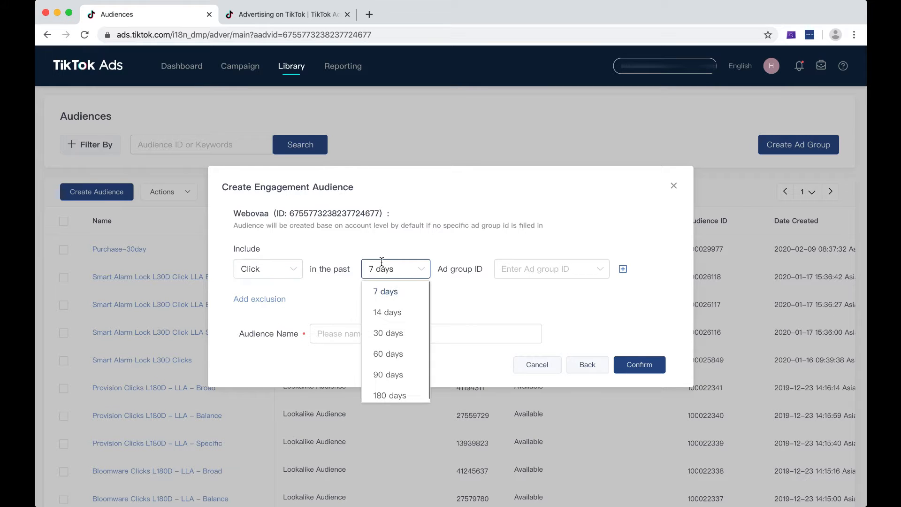
{"action": "left_click", "coordinate": [396, 392]}
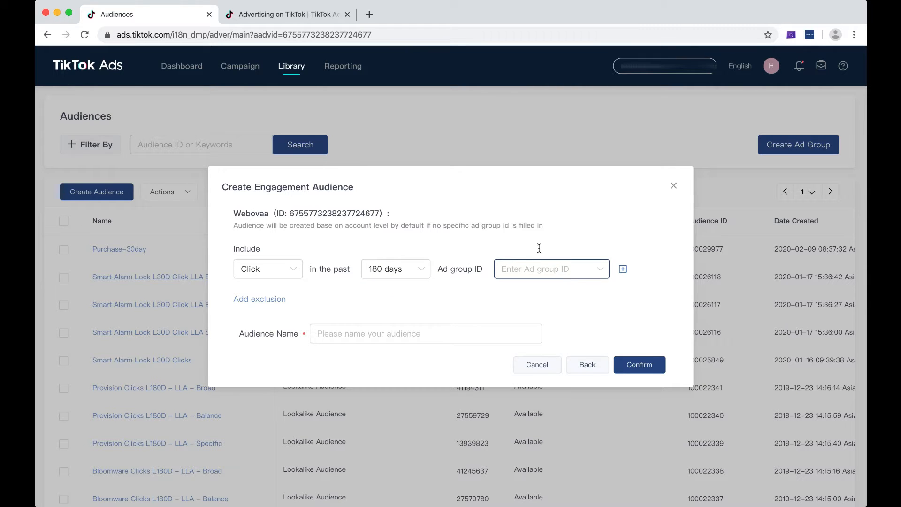
Step: Copy the ad group ID of Test Ad Group 1 from the campaign page and search for it in the audience's ad group filter
{"action": "left_click", "coordinate": [277, 14]}
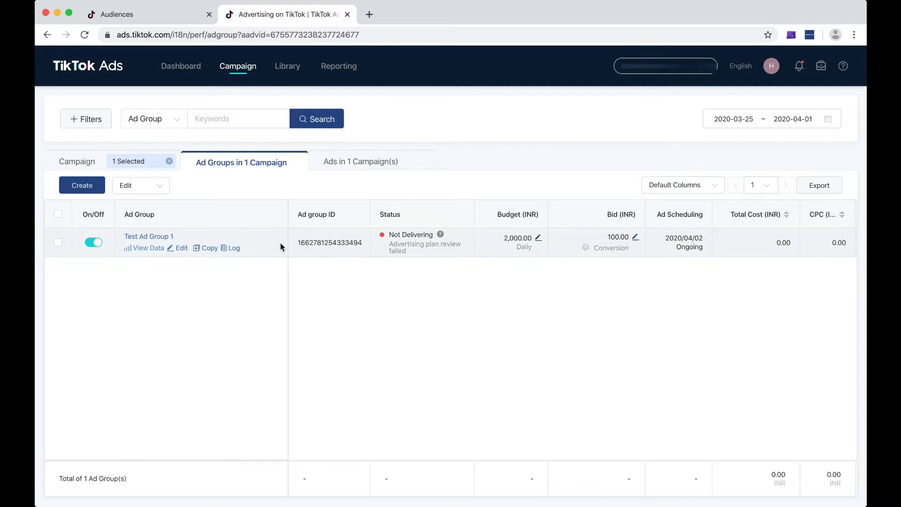
{"action": "double_click", "coordinate": [326, 243]}
{"action": "key", "text": "ctrl+c"}
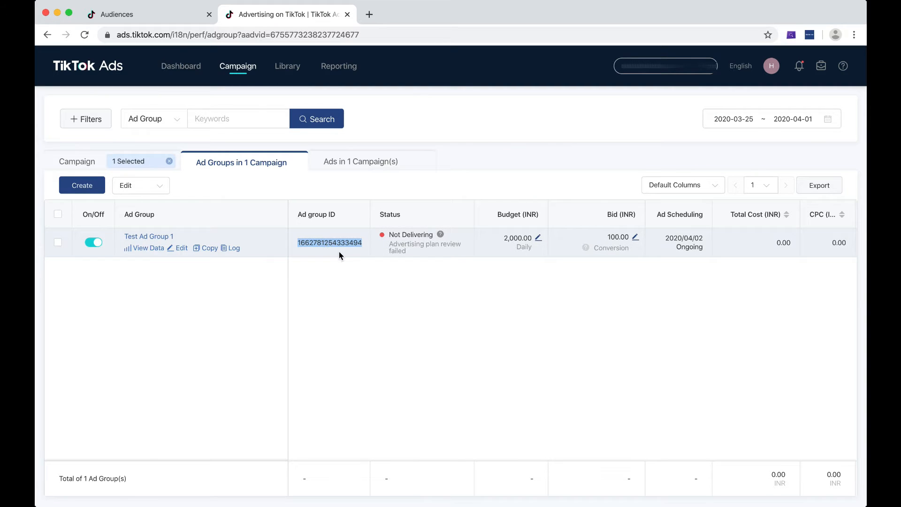
{"action": "left_click", "coordinate": [179, 18]}
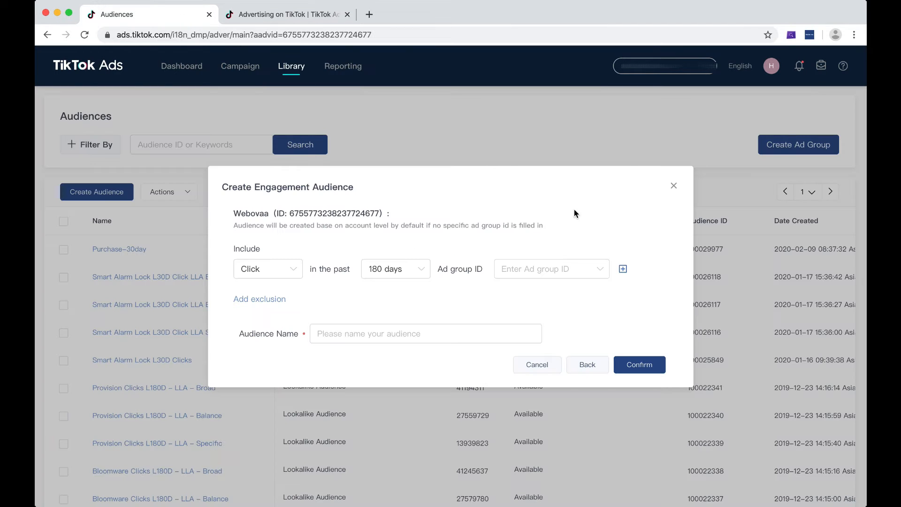
{"action": "left_click", "coordinate": [551, 268]}
{"action": "left_click", "coordinate": [541, 295]}
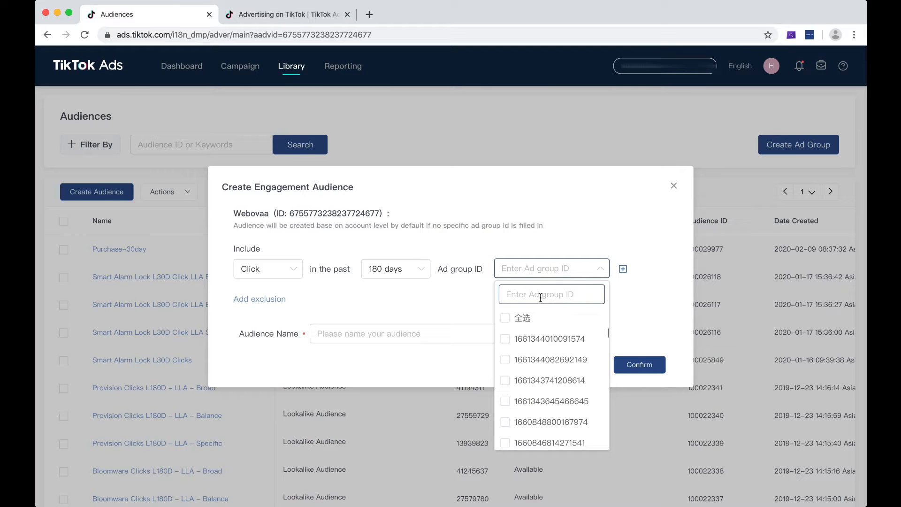
{"action": "key", "text": "ctrl+v"}
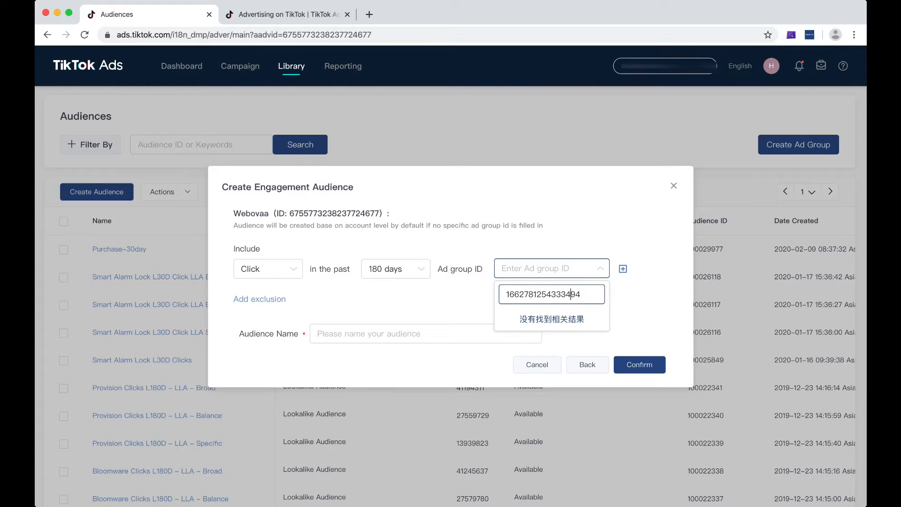
Step: Clear the pasted ID from the ad group search
{"action": "double_click", "coordinate": [582, 297]}
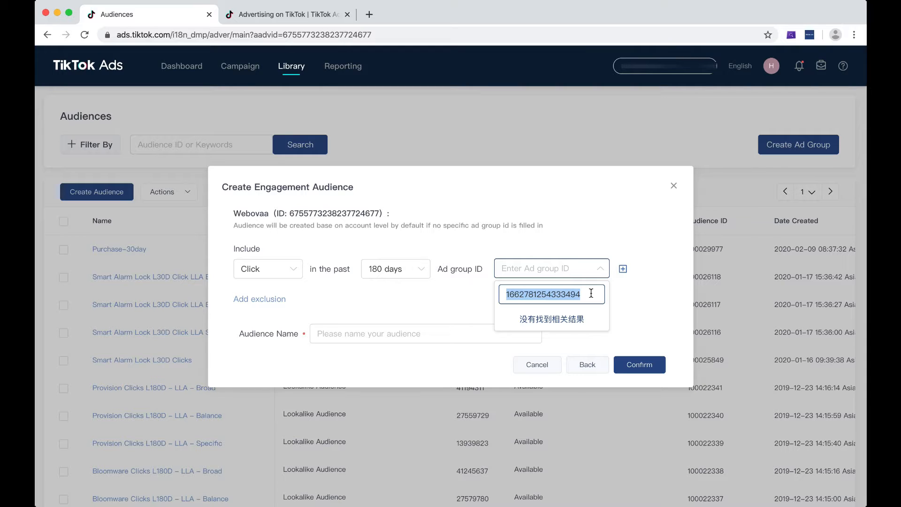
{"action": "left_click", "coordinate": [600, 267]}
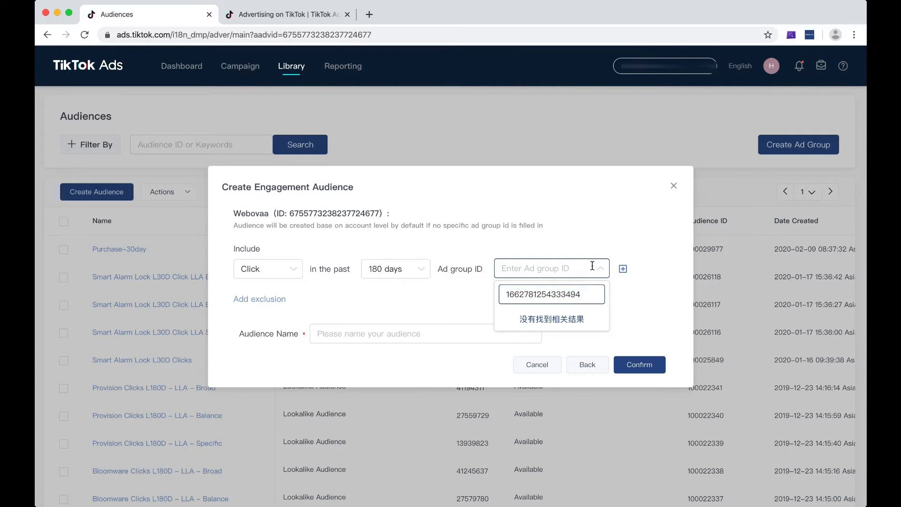
{"action": "left_click", "coordinate": [603, 269]}
{"action": "double_click", "coordinate": [584, 297]}
{"action": "key", "text": "BackSpace"}
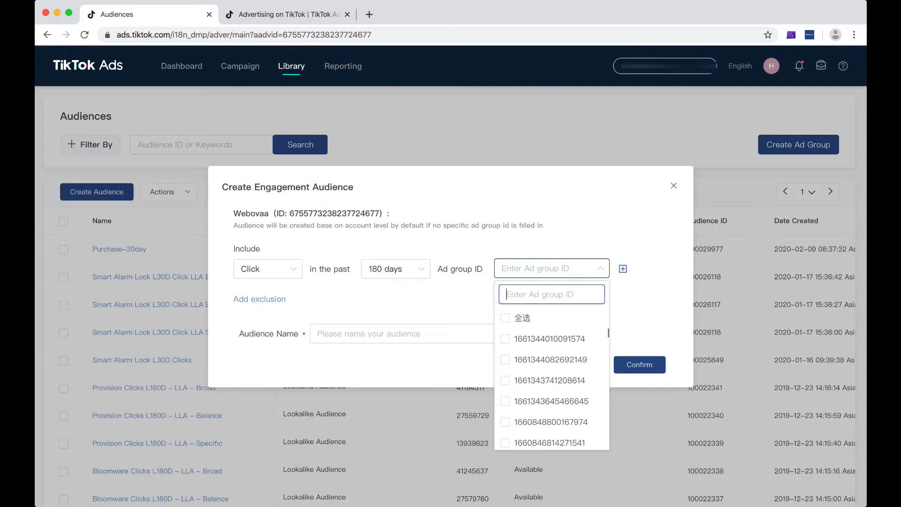
Step: Select the first listed ad group for the engagement audience, and discard the audience without naming it
{"action": "left_click", "coordinate": [505, 340]}
{"action": "left_click", "coordinate": [427, 321]}
{"action": "left_click", "coordinate": [354, 328]}
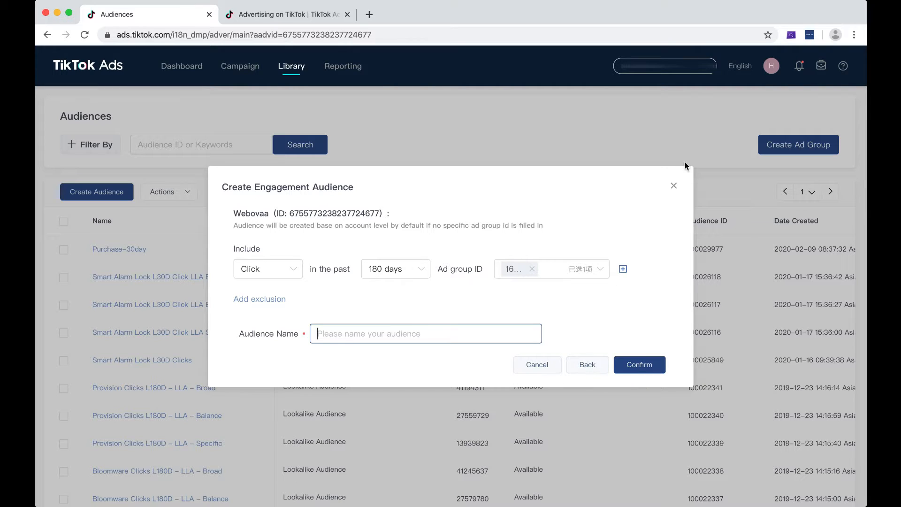
{"action": "left_click", "coordinate": [674, 186]}
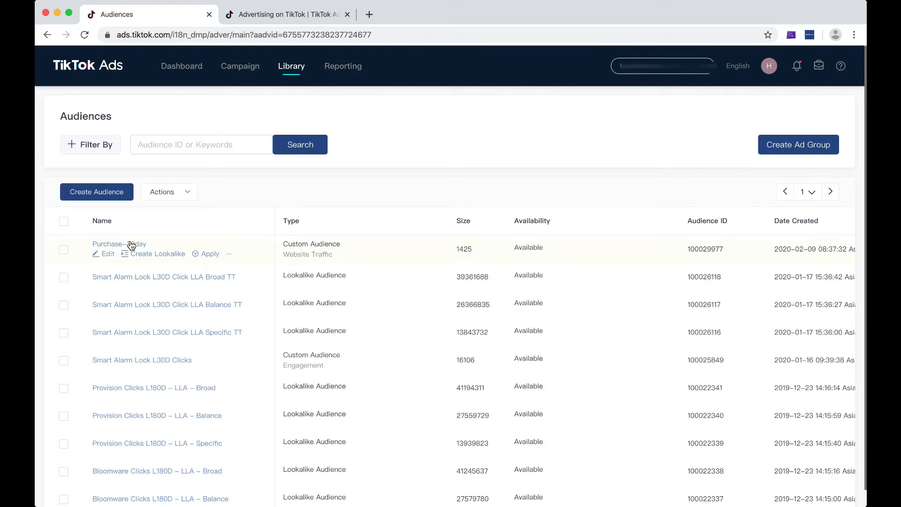
Step: Start a new custom audience of the Website Traffic type
{"action": "left_click", "coordinate": [105, 190]}
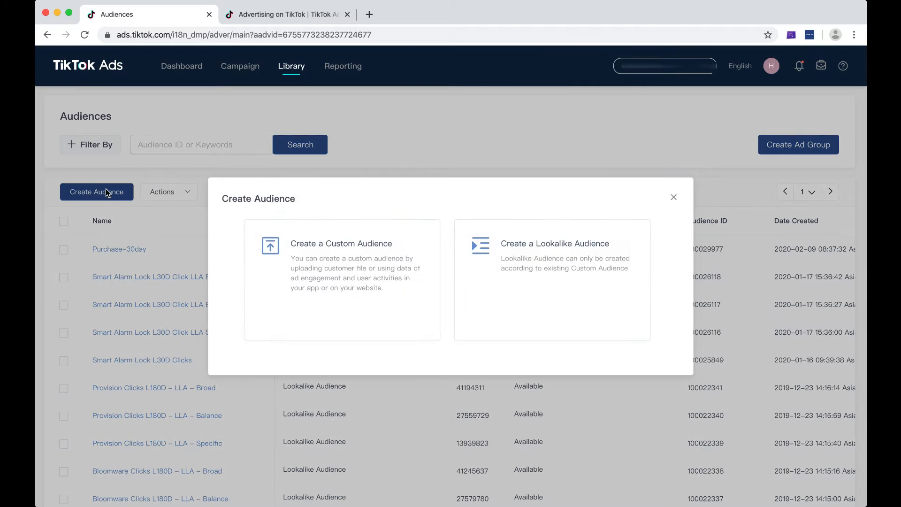
{"action": "left_click", "coordinate": [320, 254]}
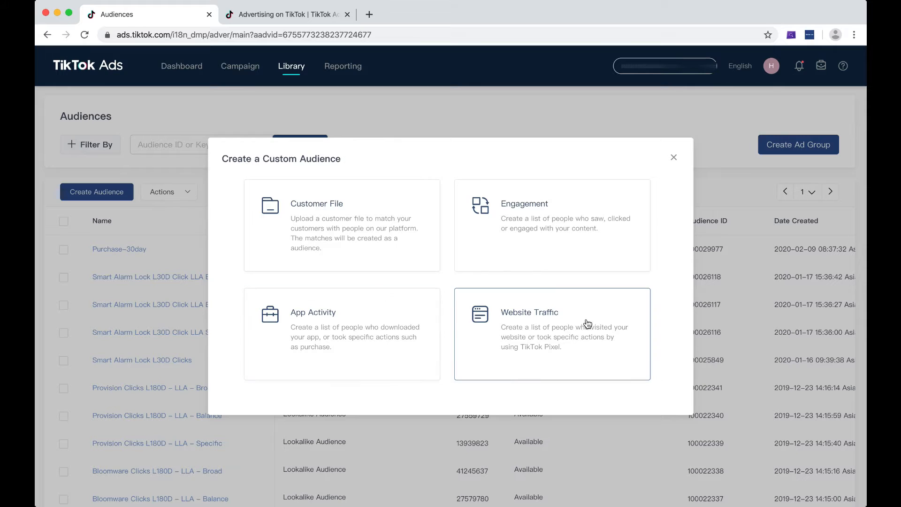
{"action": "left_click", "coordinate": [545, 333]}
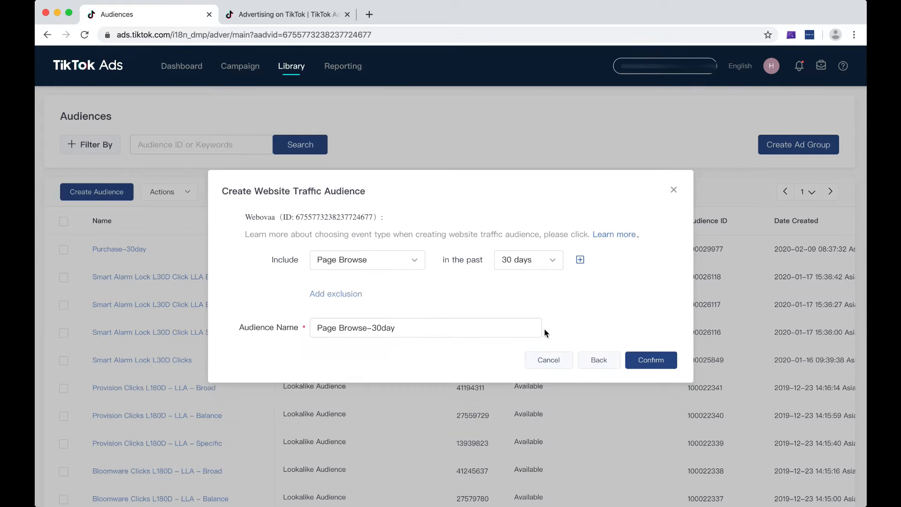
Step: Set the website traffic audience to include Complete Payment events in the past 180 days
{"action": "left_click", "coordinate": [375, 260]}
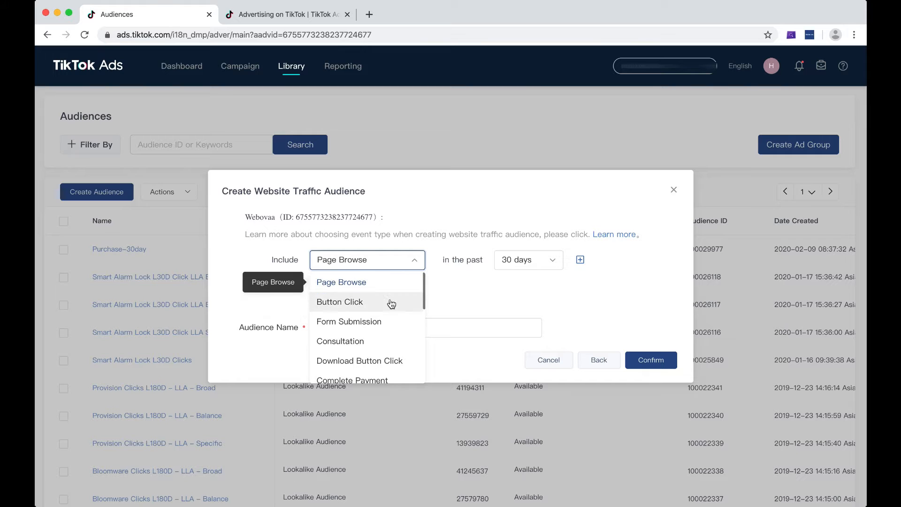
{"action": "scroll", "coordinate": [383, 324], "scroll_direction": "down", "scroll_amount": 5}
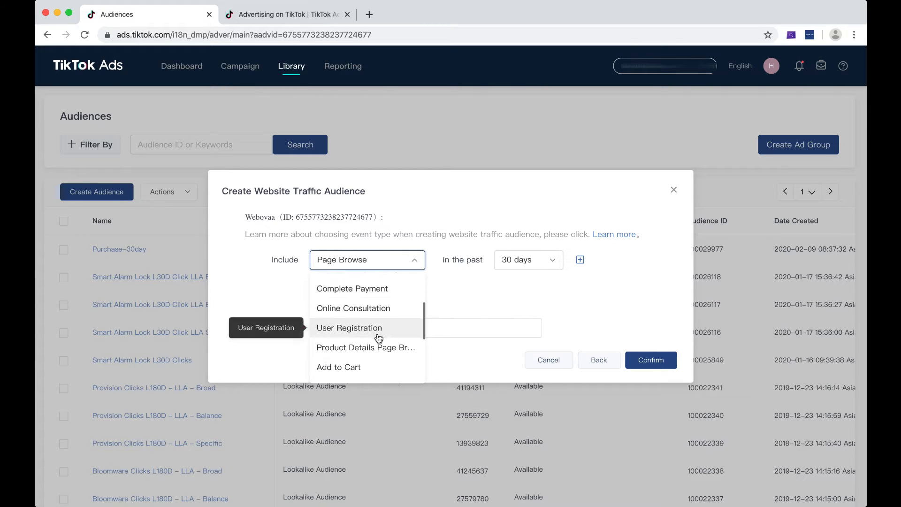
{"action": "left_click", "coordinate": [411, 288]}
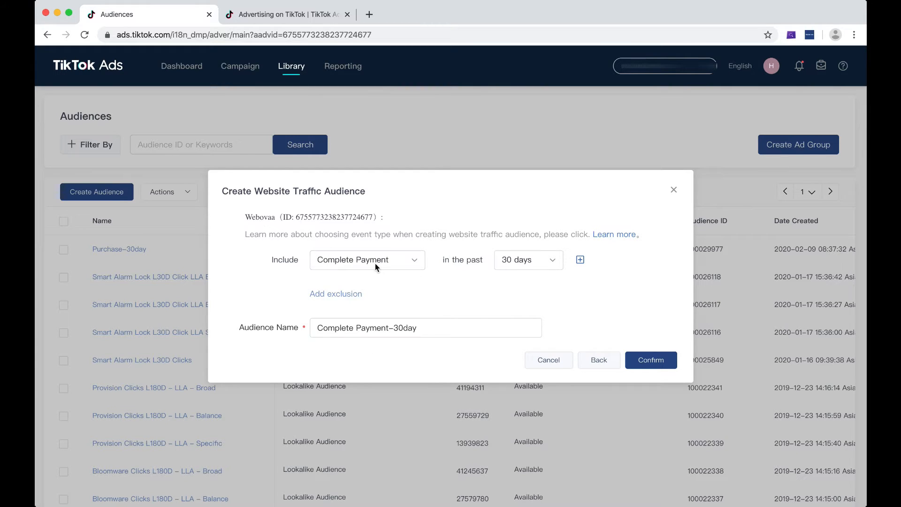
{"action": "left_click", "coordinate": [508, 261]}
{"action": "left_click", "coordinate": [518, 373]}
Step: Add an exclusion rule, look through its available event types, and delete the rule again
{"action": "left_click", "coordinate": [359, 295]}
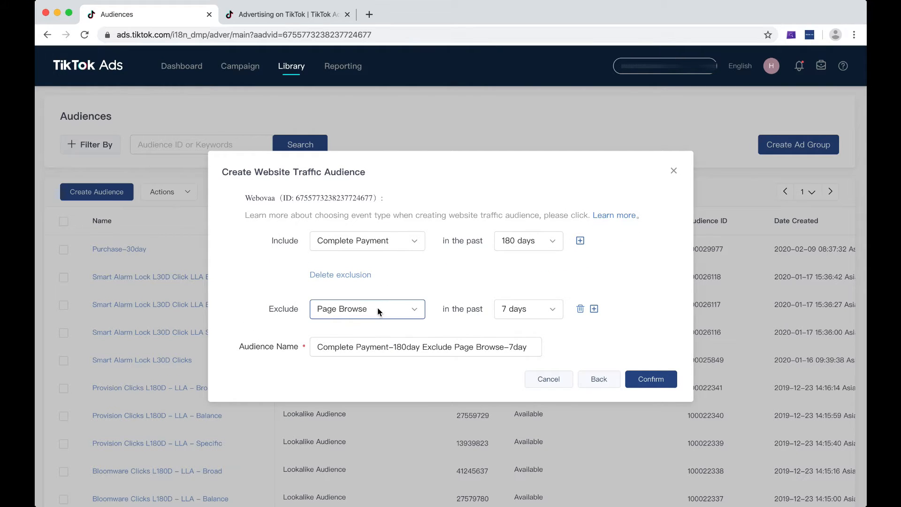
{"action": "left_click", "coordinate": [378, 307]}
{"action": "scroll", "coordinate": [375, 360], "scroll_direction": "down", "scroll_amount": 3}
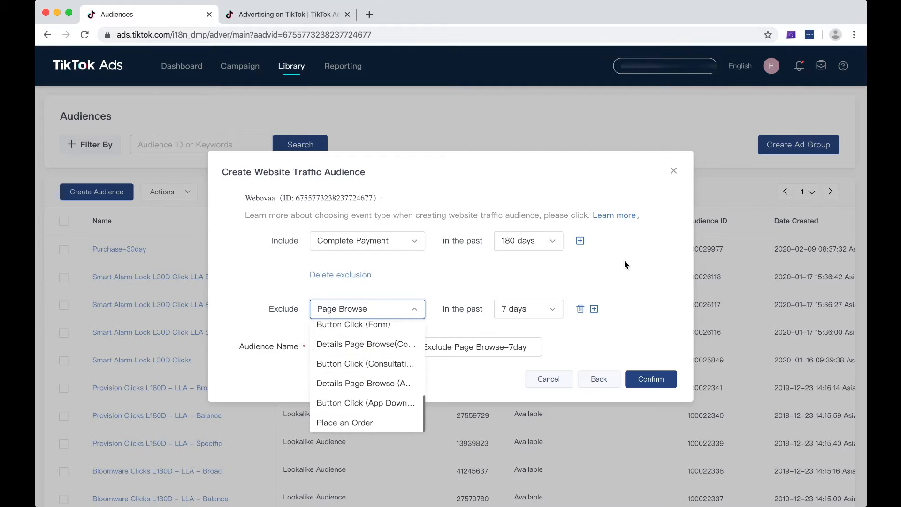
{"action": "left_click", "coordinate": [432, 288]}
{"action": "left_click", "coordinate": [344, 276]}
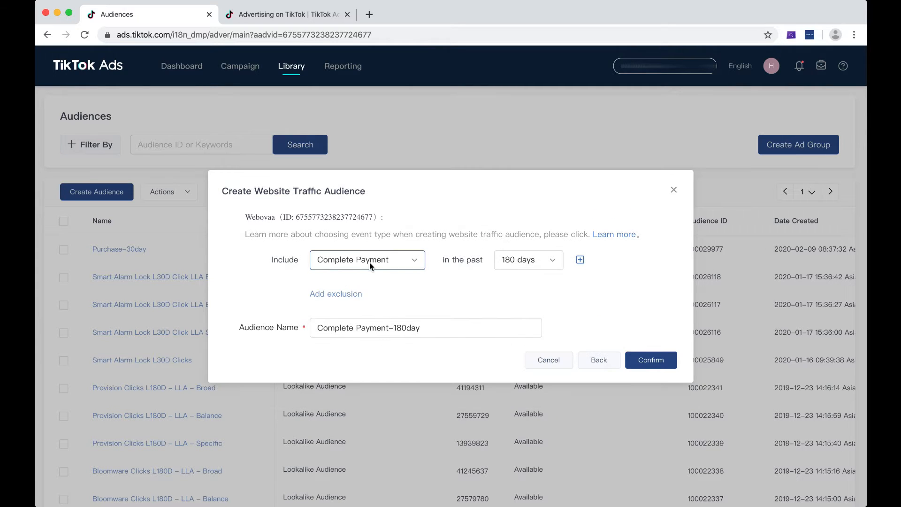
Step: Change the included website event to Add to Cart
{"action": "left_click", "coordinate": [369, 262]}
{"action": "scroll", "coordinate": [364, 292], "scroll_direction": "down", "scroll_amount": 1}
{"action": "left_click", "coordinate": [357, 309]}
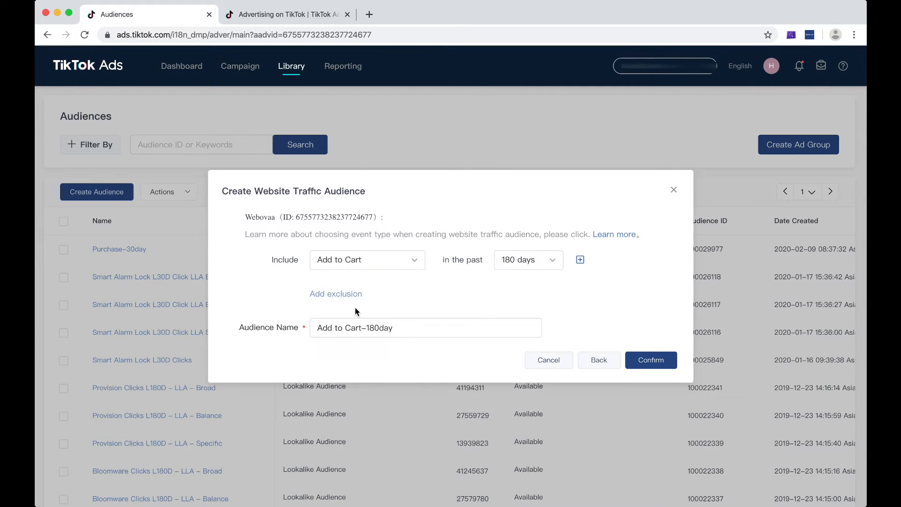
Step: Add an exclusion rule to the website traffic audience for Complete Payment events in the past 180 days
{"action": "left_click", "coordinate": [345, 296]}
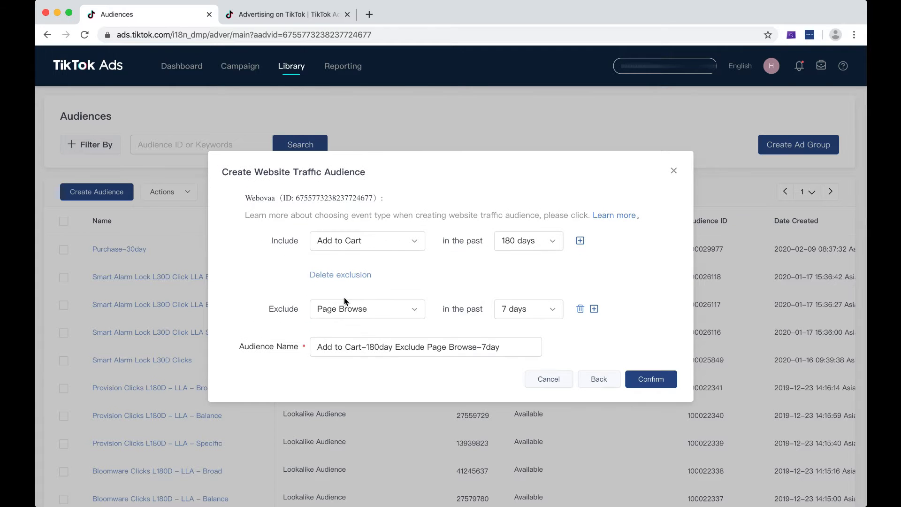
{"action": "left_click", "coordinate": [356, 309]}
{"action": "scroll", "coordinate": [364, 376], "scroll_direction": "down", "scroll_amount": 3}
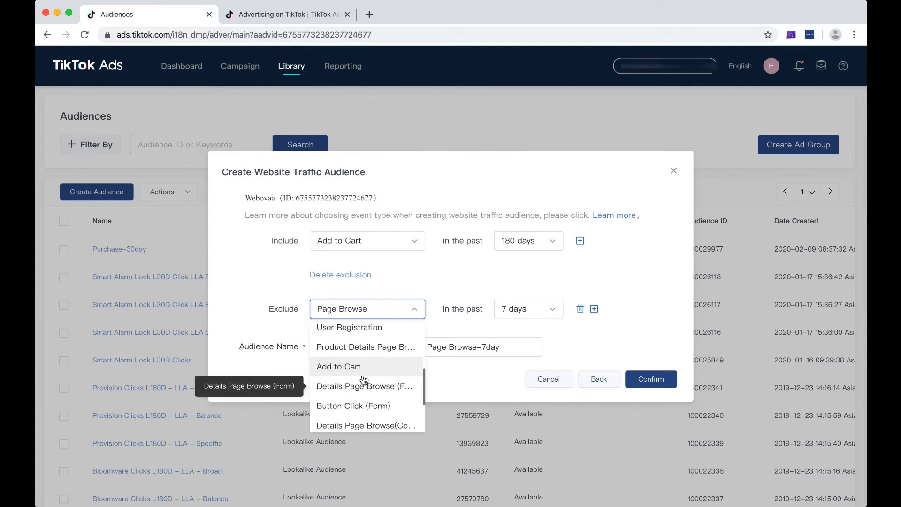
{"action": "scroll", "coordinate": [364, 379], "scroll_direction": "up", "scroll_amount": 1}
{"action": "scroll", "coordinate": [371, 376], "scroll_direction": "down", "scroll_amount": 3}
{"action": "scroll", "coordinate": [376, 366], "scroll_direction": "up", "scroll_amount": 5}
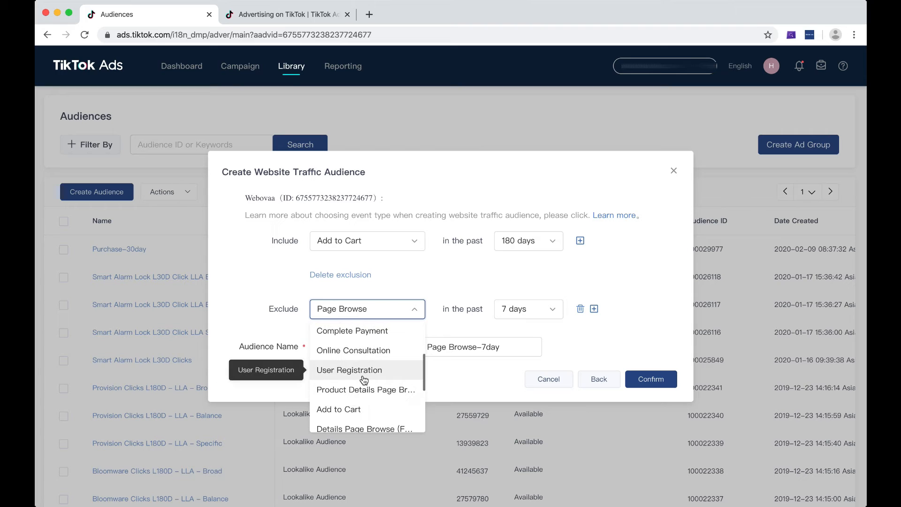
{"action": "left_click", "coordinate": [387, 332]}
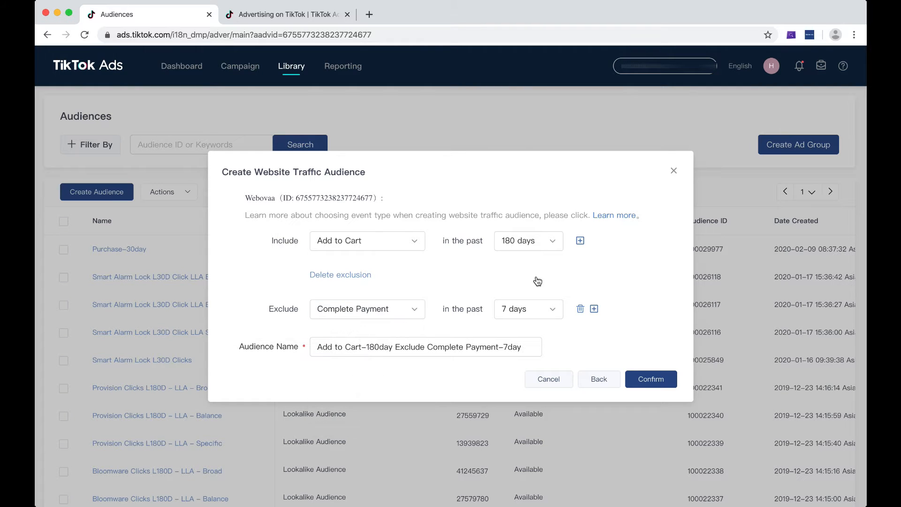
{"action": "left_click", "coordinate": [532, 309]}
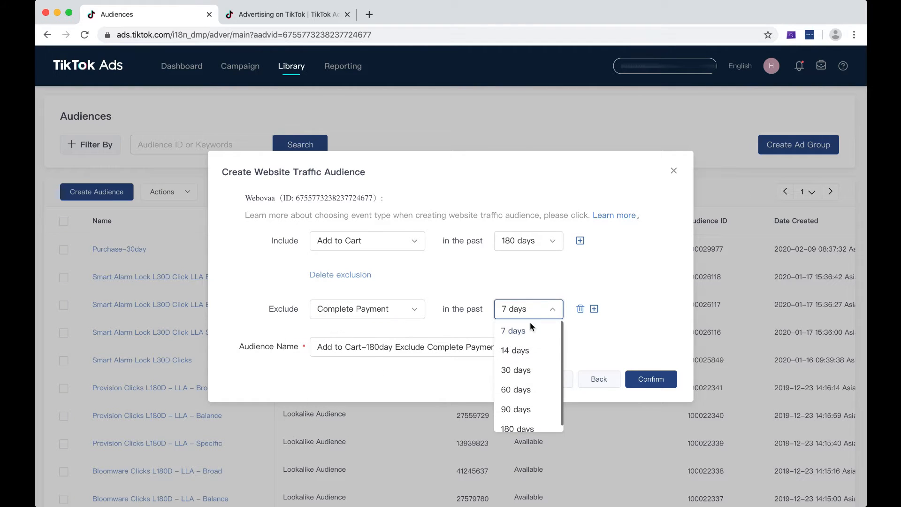
{"action": "left_click", "coordinate": [520, 427]}
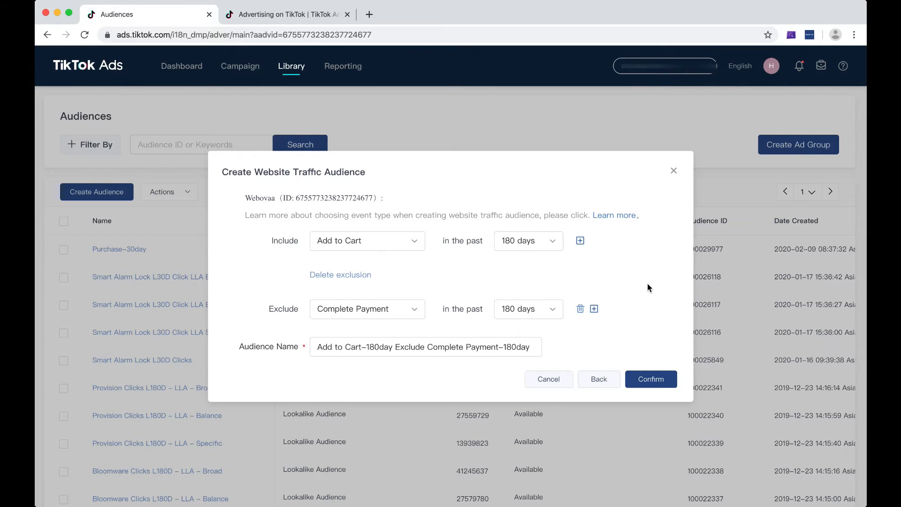
Step: Name the audience "ATC BUT NO PURCHASE L180D" and cancel its creation
{"action": "triple_click", "coordinate": [391, 348]}
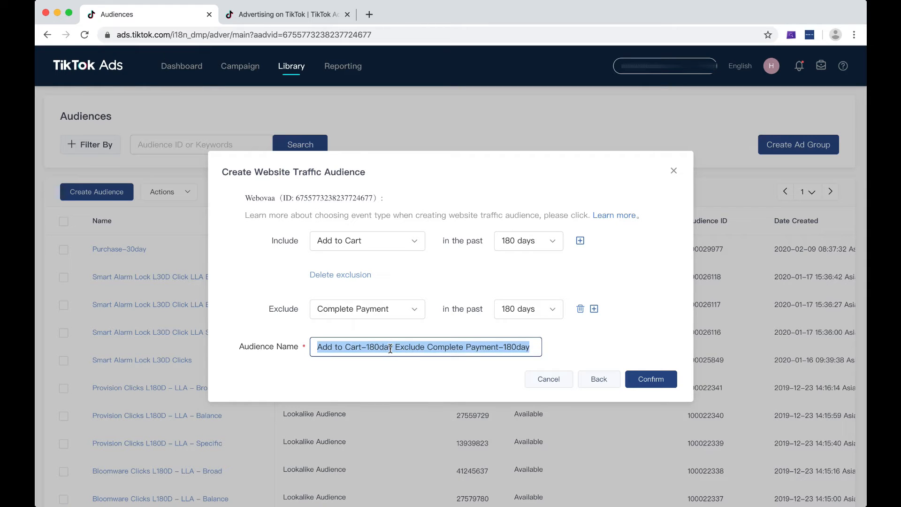
{"action": "type", "text": "ATC B"}
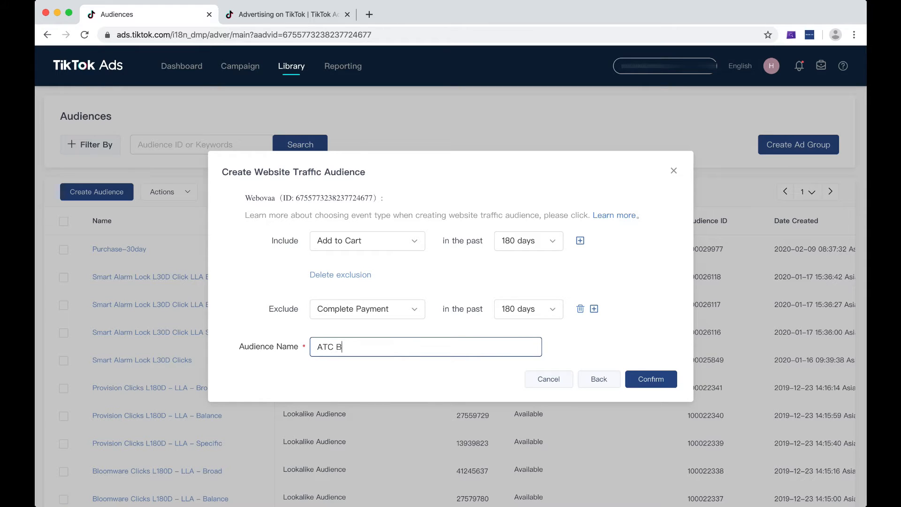
{"action": "type", "text": "UT NO PURCHASE :180D"}
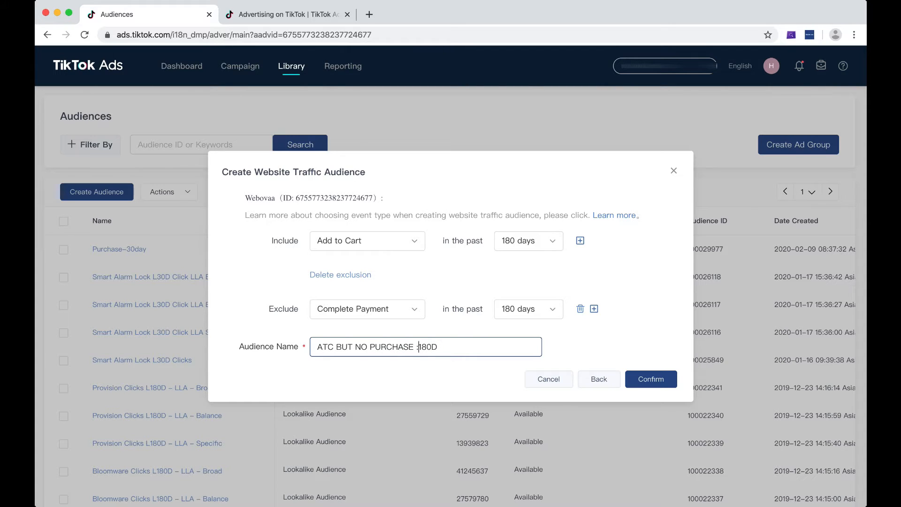
{"action": "key", "text": "BackSpace"}
{"action": "type", "text": "L"}
{"action": "left_click", "coordinate": [469, 344]}
{"action": "left_click", "coordinate": [557, 379]}
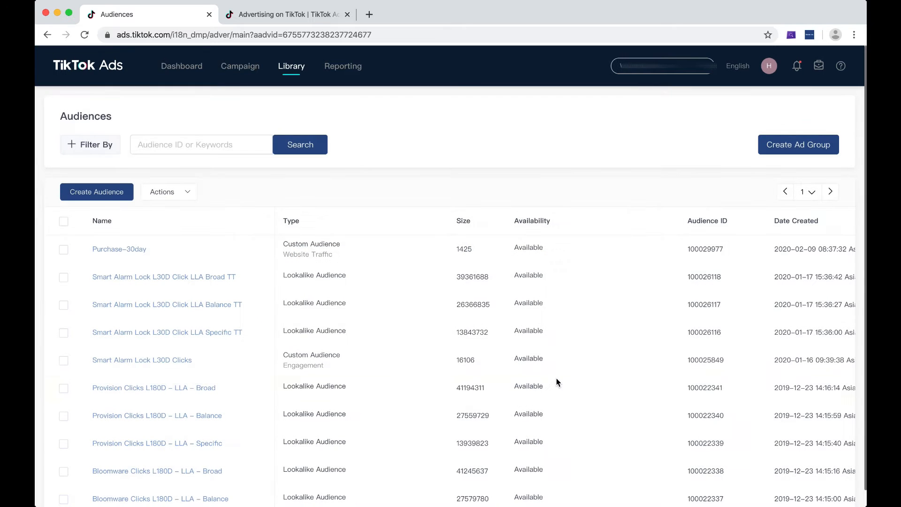
Step: Start a lookalike audience based on the Purchase-30day custom audience, with Contain Source set to delete
{"action": "left_click", "coordinate": [94, 189]}
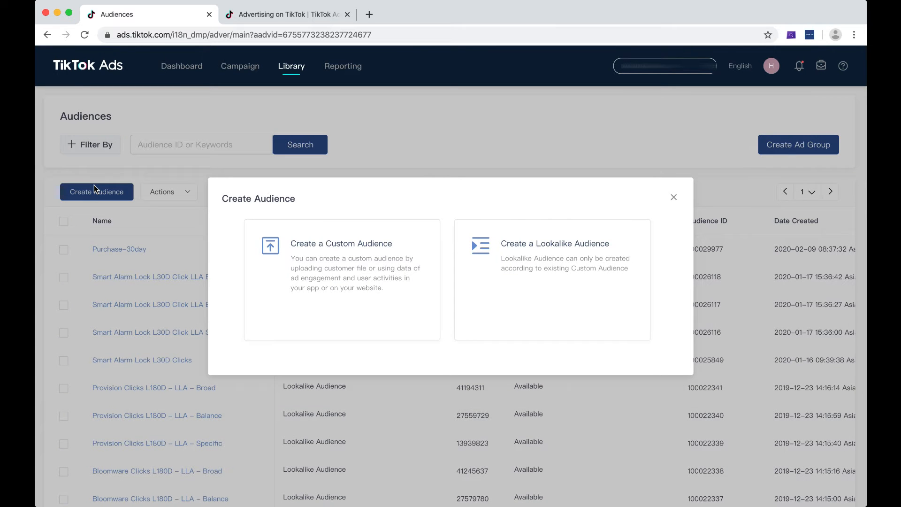
{"action": "left_click", "coordinate": [544, 253]}
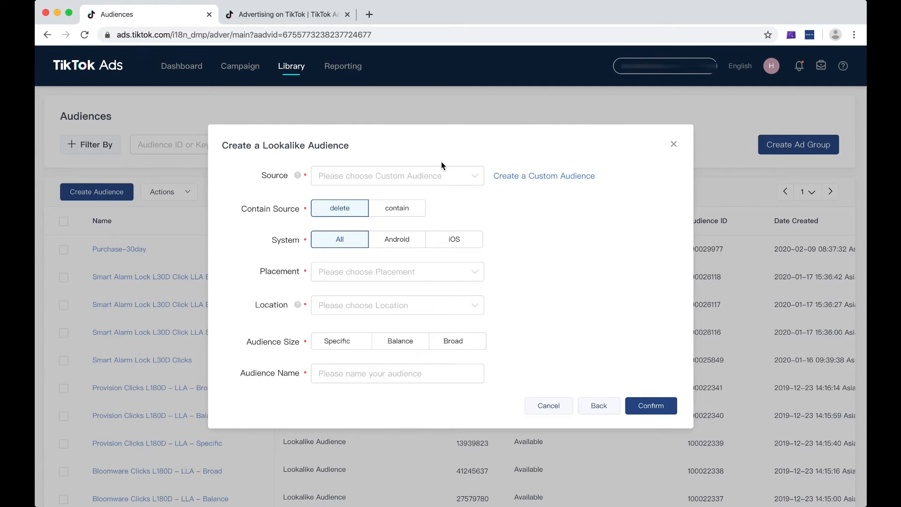
{"action": "left_click", "coordinate": [403, 174]}
{"action": "left_click", "coordinate": [357, 227]}
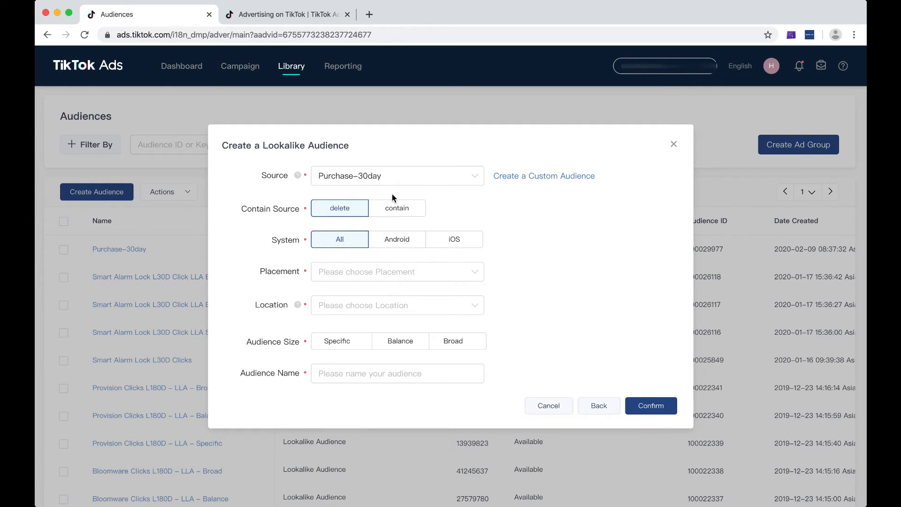
{"action": "left_click", "coordinate": [397, 208]}
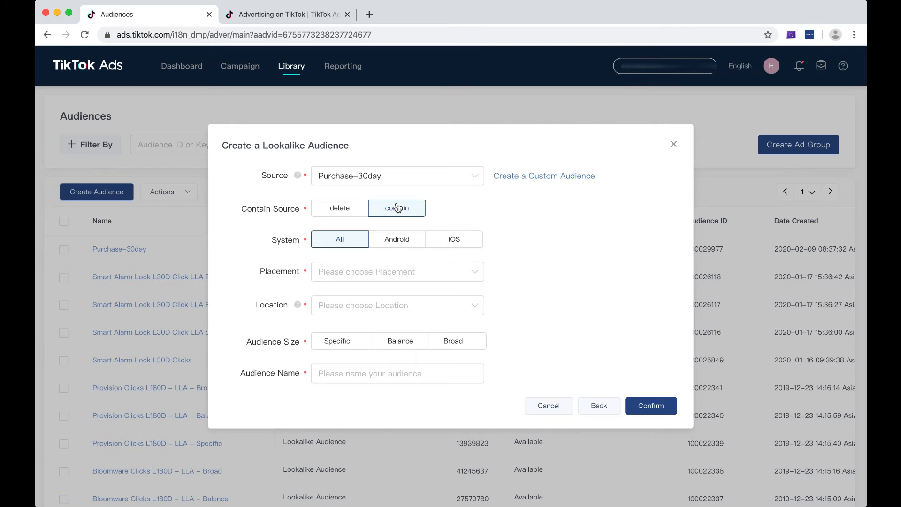
{"action": "left_click", "coordinate": [352, 212]}
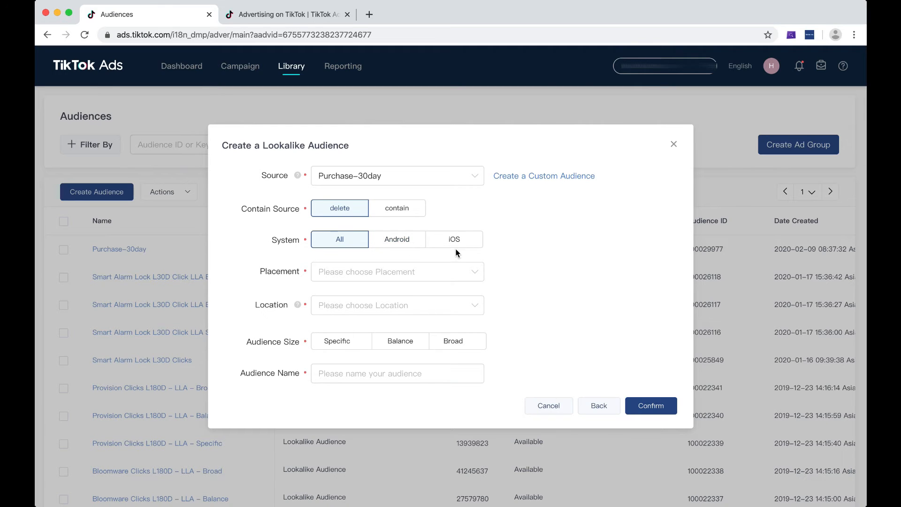
Step: Set the lookalike audience's placement to TikTok and its location to India
{"action": "left_click", "coordinate": [400, 277]}
{"action": "left_click", "coordinate": [390, 296]}
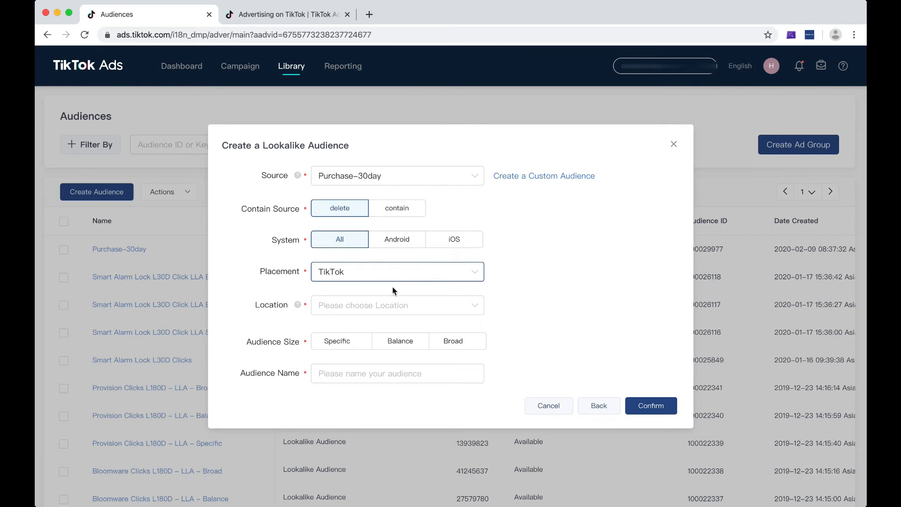
{"action": "left_click", "coordinate": [391, 304]}
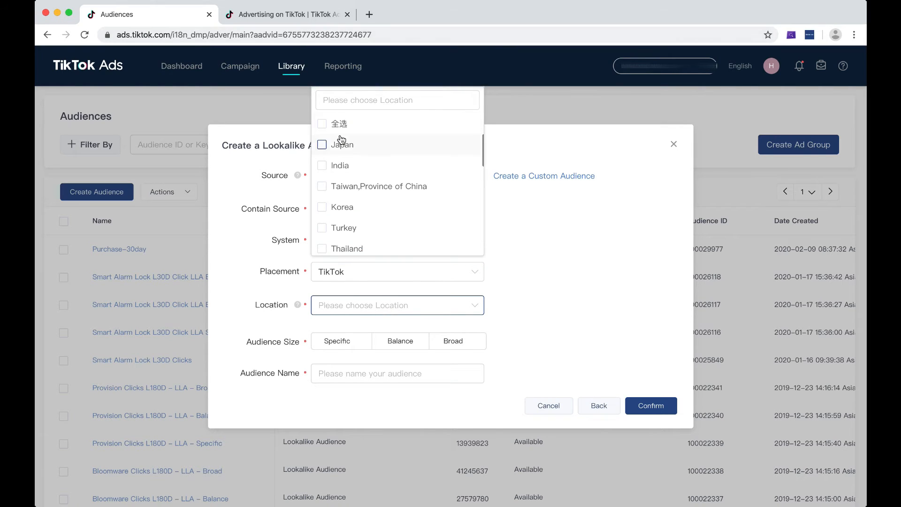
{"action": "left_click", "coordinate": [359, 166]}
{"action": "left_click", "coordinate": [491, 262]}
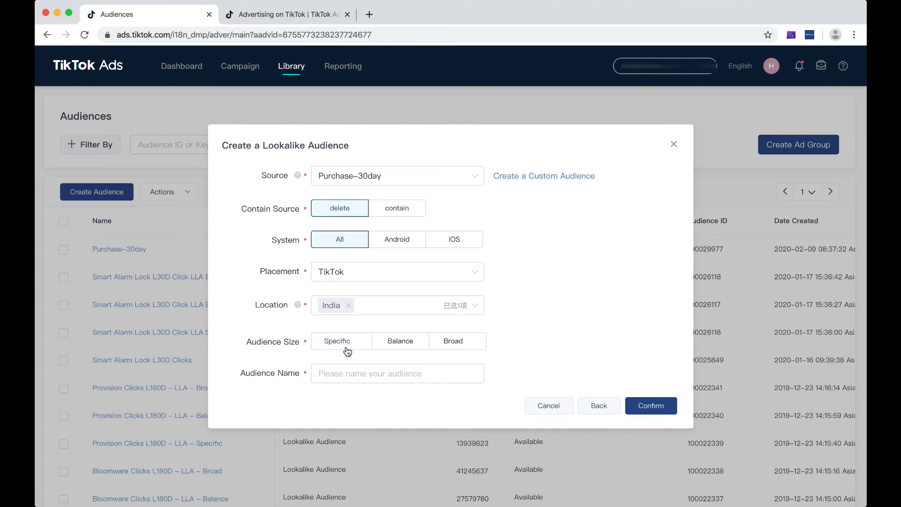
Step: Try out the Specific, Balance and Broad audience sizes for the lookalike audience
{"action": "left_click", "coordinate": [412, 340]}
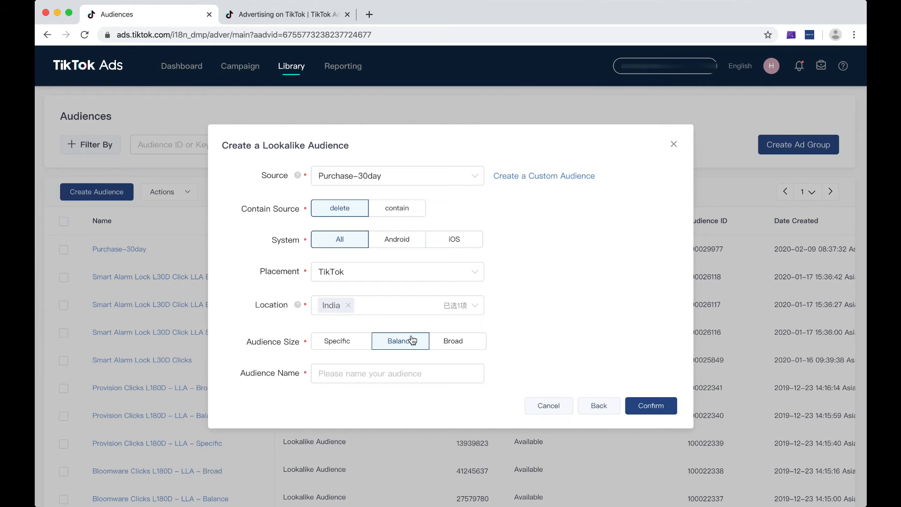
{"action": "left_click", "coordinate": [436, 343]}
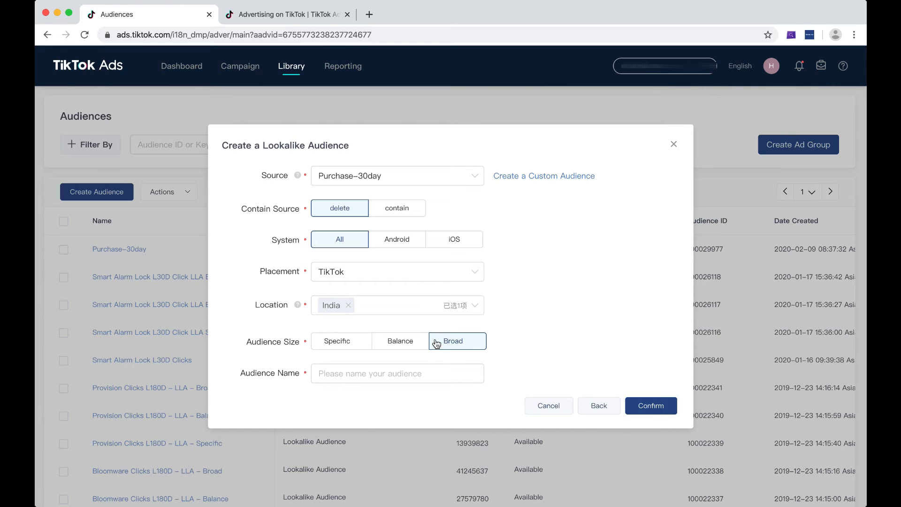
{"action": "left_click", "coordinate": [348, 346]}
{"action": "left_click", "coordinate": [378, 342]}
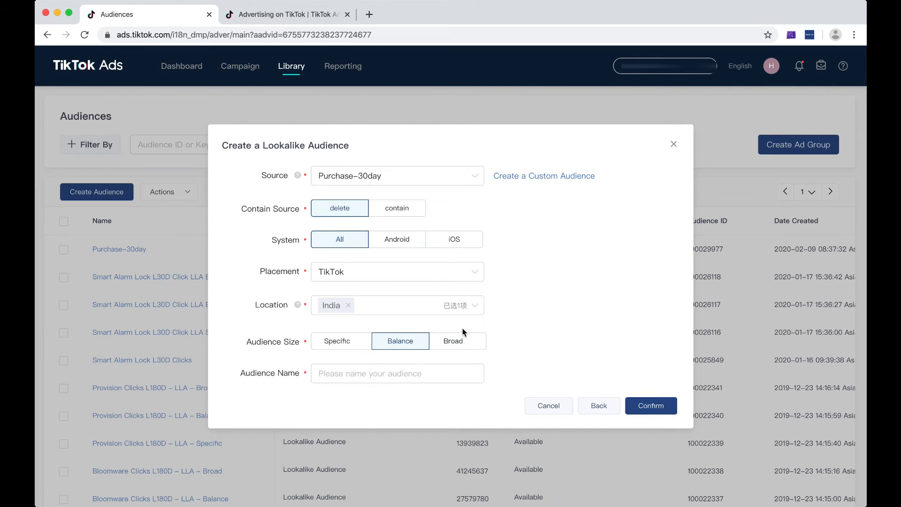
{"action": "left_click", "coordinate": [355, 349]}
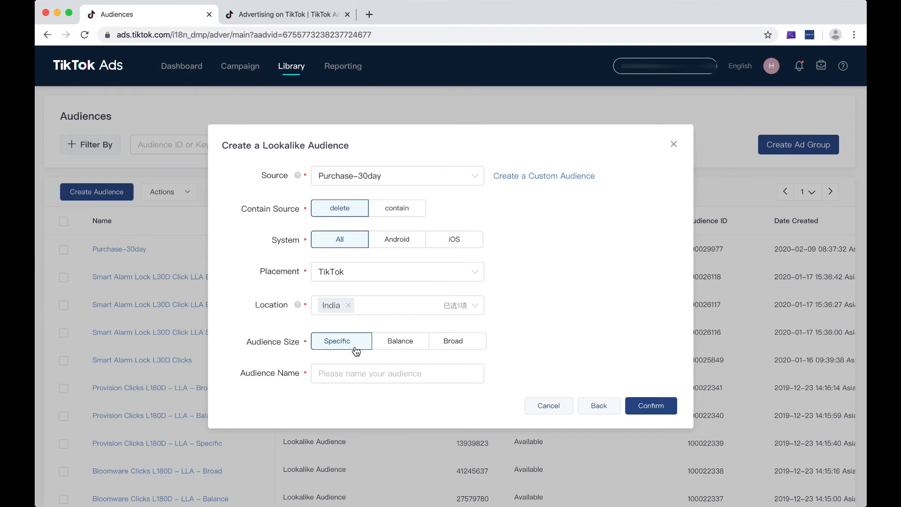
{"action": "left_click", "coordinate": [449, 345]}
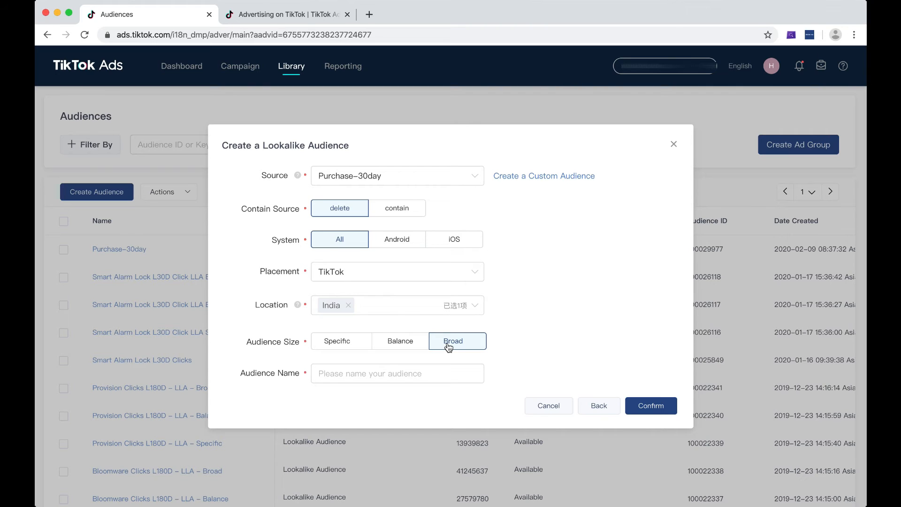
{"action": "left_click", "coordinate": [404, 381]}
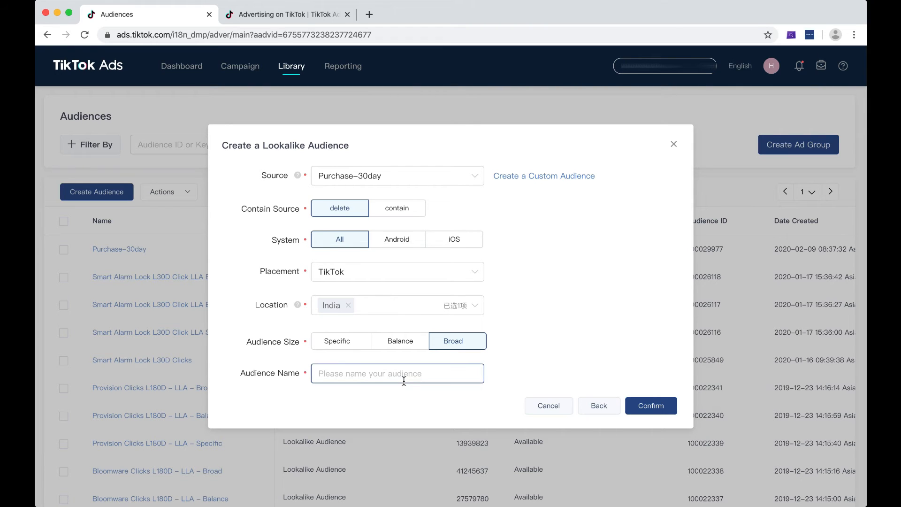
{"action": "left_click", "coordinate": [360, 343]}
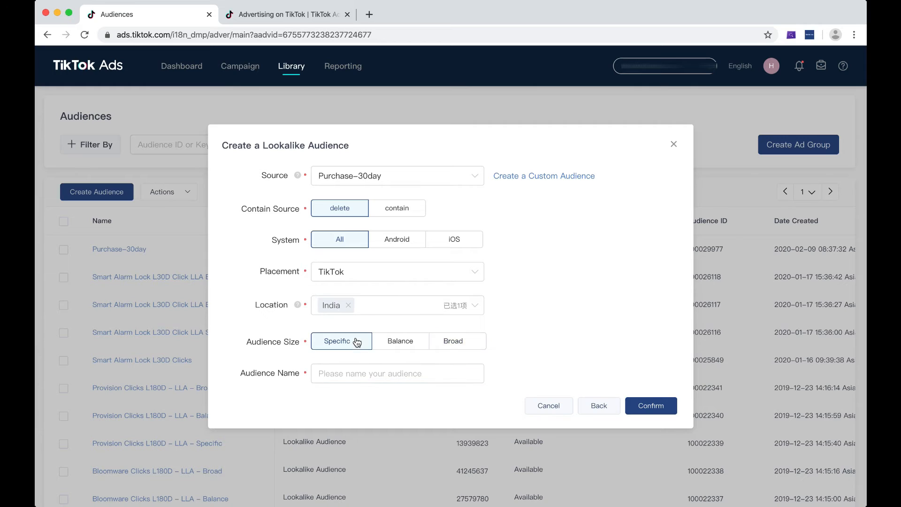
{"action": "left_click", "coordinate": [369, 382]}
{"action": "left_click", "coordinate": [399, 345]}
{"action": "left_click", "coordinate": [459, 346]}
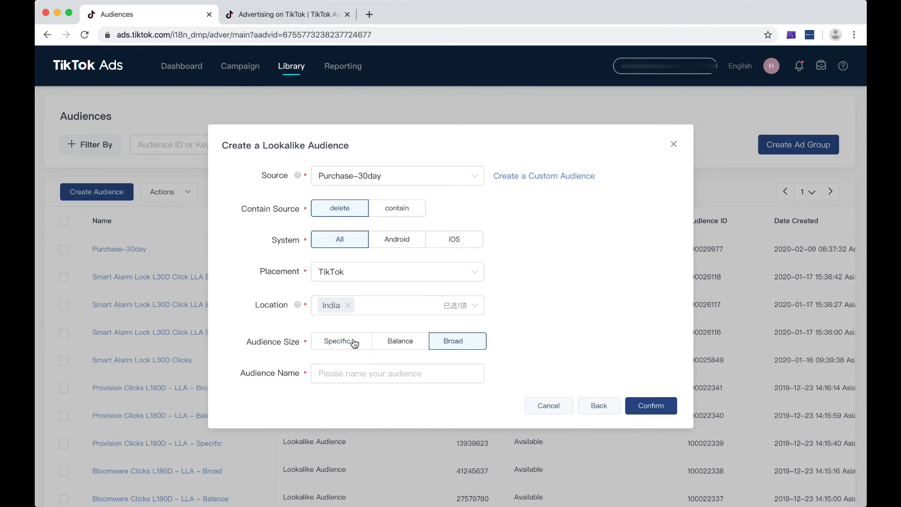
Step: Set the audience size to Specific, name it "PURCHASE L30D LAL SPECIFIC", and finish creating the lookalike audience
{"action": "left_click", "coordinate": [357, 342]}
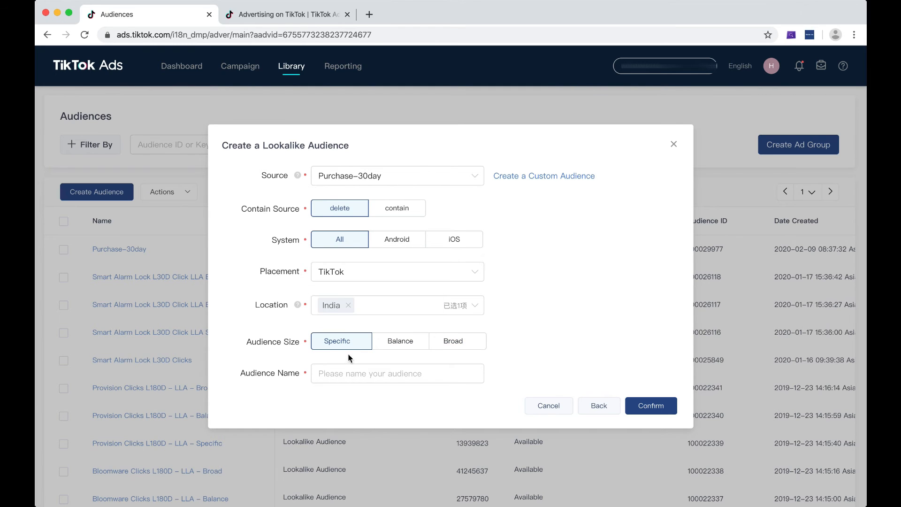
{"action": "left_click", "coordinate": [344, 376]}
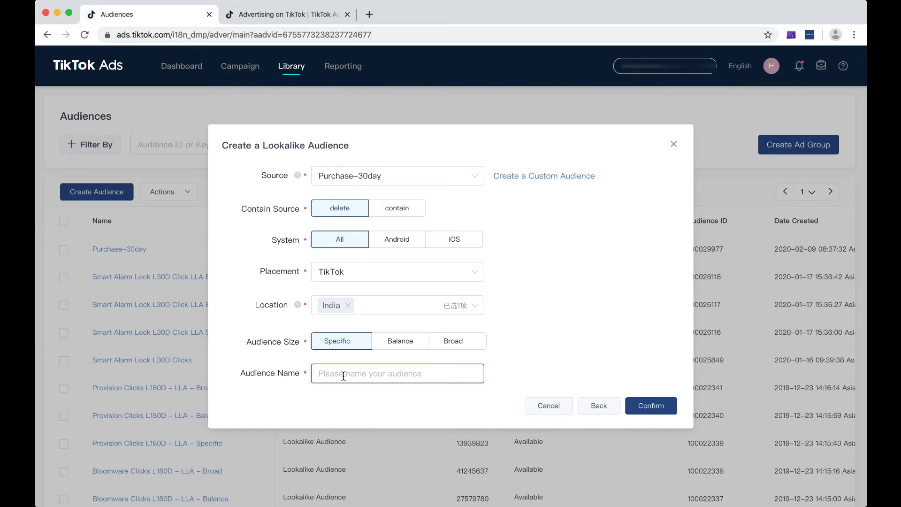
{"action": "type", "text": "PURCHASE L30D LAL SPEC"}
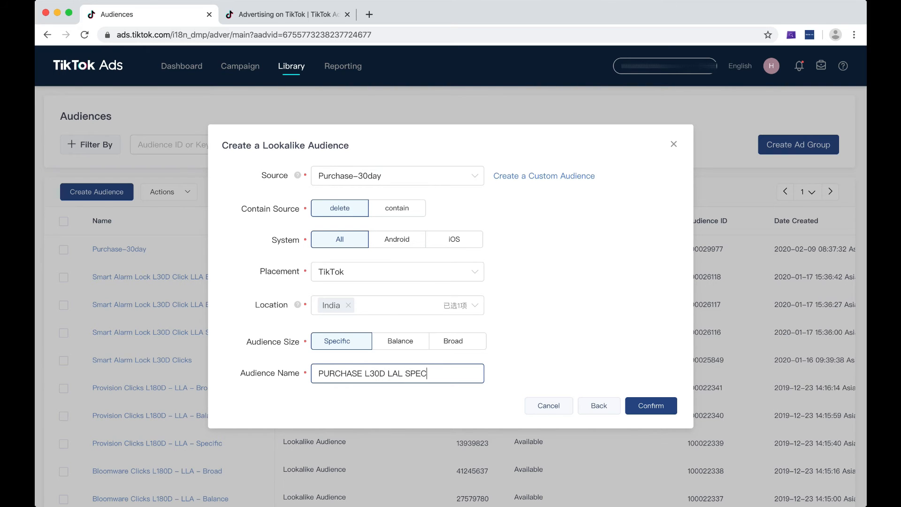
{"action": "type", "text": "IFIC"}
{"action": "left_click", "coordinate": [648, 408]}
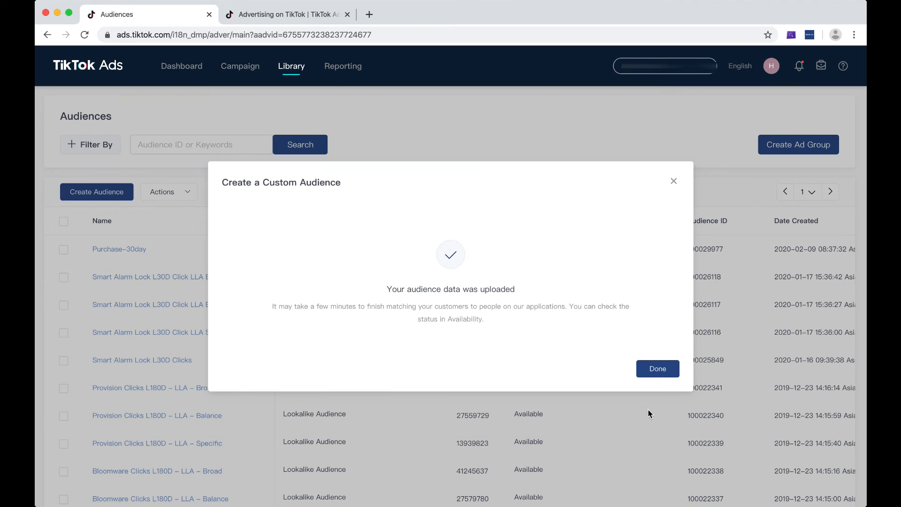
{"action": "left_click", "coordinate": [655, 370]}
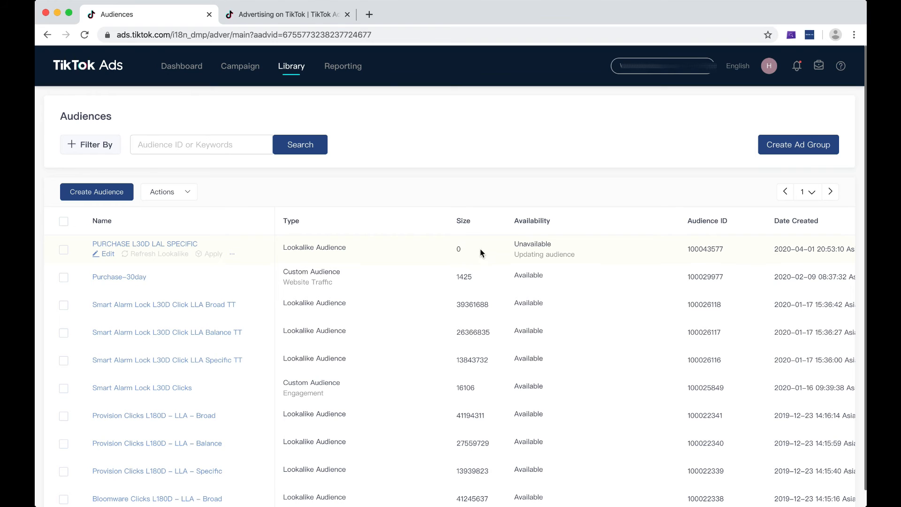
Step: Check the availability status and other details of the new lookalike audience in the audience list
{"action": "left_click_drag", "start_coordinate": [514, 254], "coordinate": [559, 254]}
{"action": "left_click", "coordinate": [580, 254]}
{"action": "scroll", "coordinate": [567, 253], "scroll_direction": "right", "scroll_amount": 1}
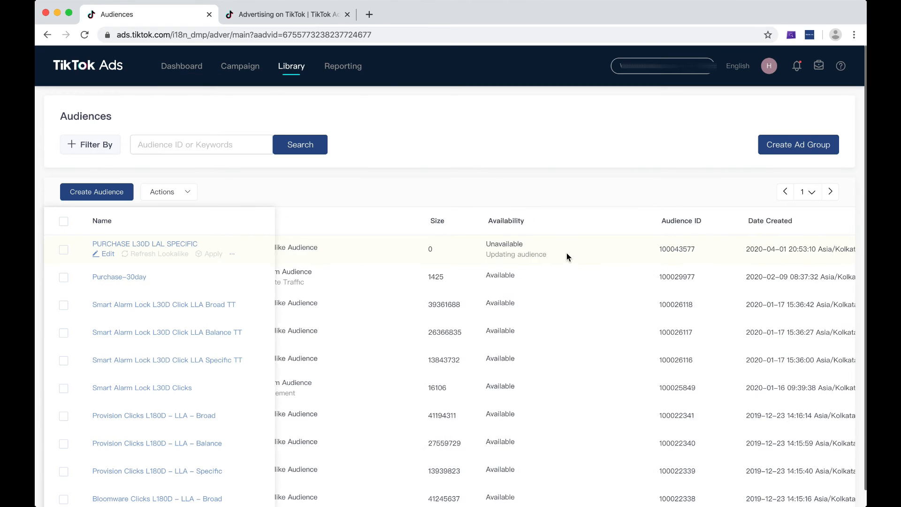
{"action": "scroll", "coordinate": [567, 253], "scroll_direction": "left", "scroll_amount": 1}
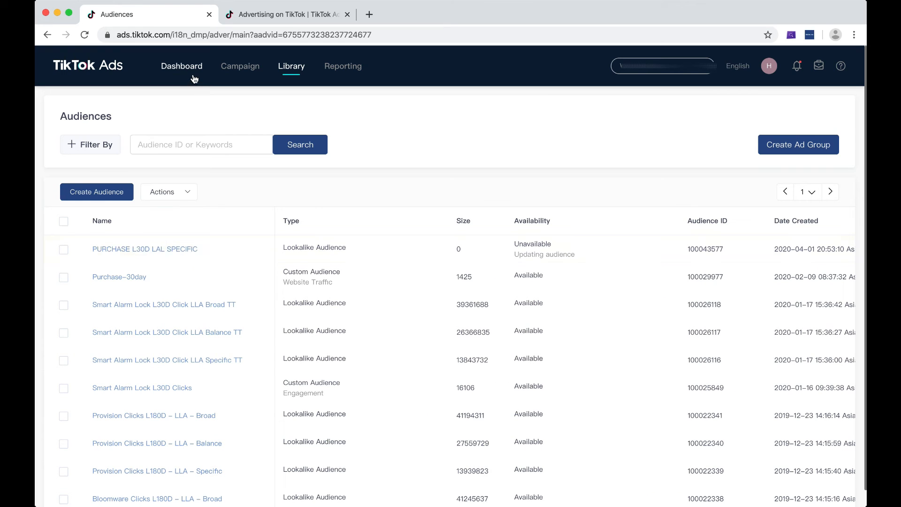
Step: Switch to the browser tab showing the ad groups of the selected campaign
{"action": "double_click", "coordinate": [240, 65]}
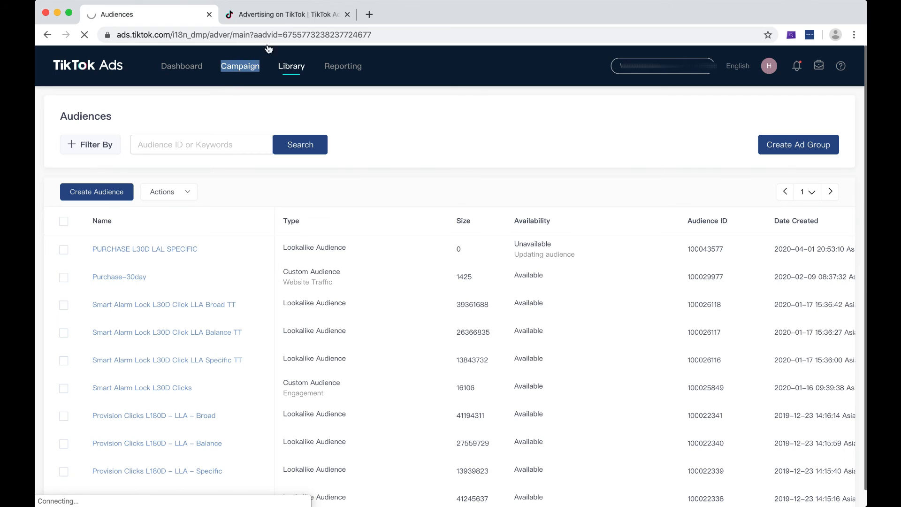
{"action": "left_click", "coordinate": [297, 17]}
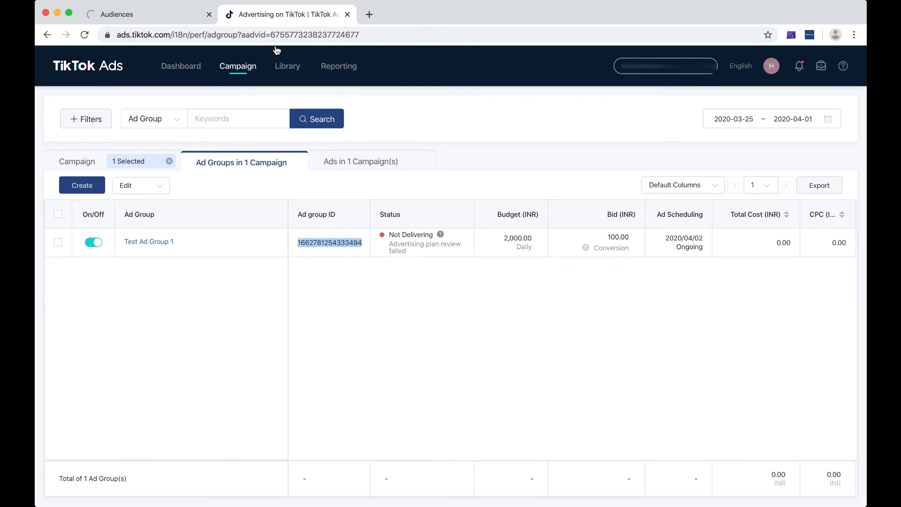
Step: Create a new ad group in the selected campaign and go to its targeting settings
{"action": "left_click", "coordinate": [93, 194]}
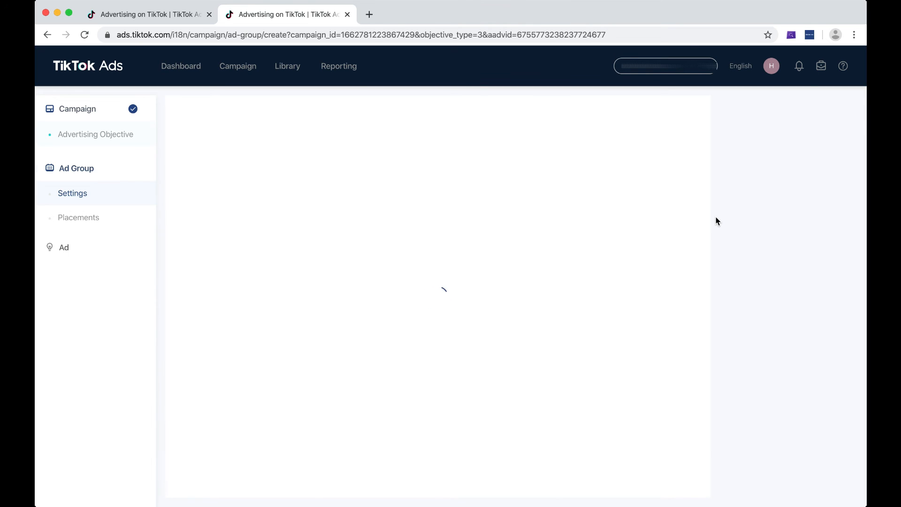
{"action": "scroll", "coordinate": [717, 221], "scroll_direction": "down", "scroll_amount": 3}
{"action": "scroll", "coordinate": [717, 221], "scroll_direction": "up", "scroll_amount": 3}
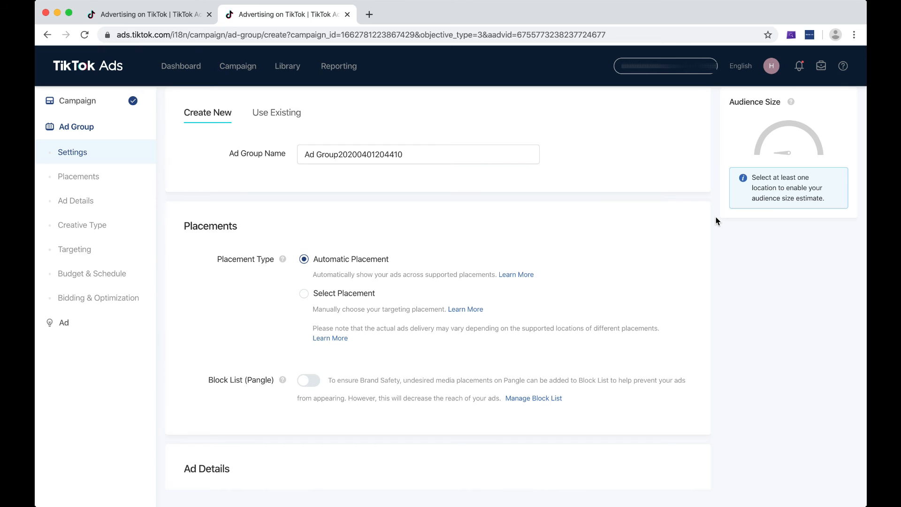
{"action": "scroll", "coordinate": [611, 259], "scroll_direction": "down", "scroll_amount": 5}
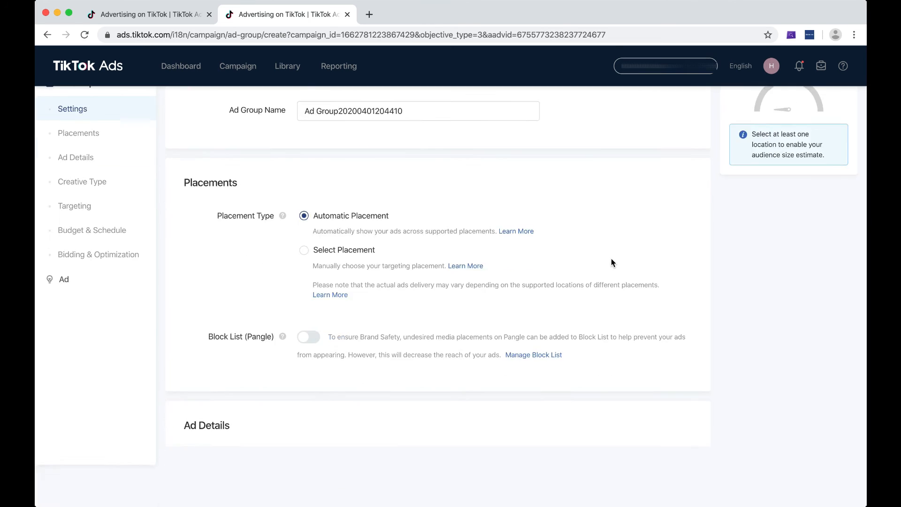
{"action": "scroll", "coordinate": [446, 264], "scroll_direction": "down", "scroll_amount": 7}
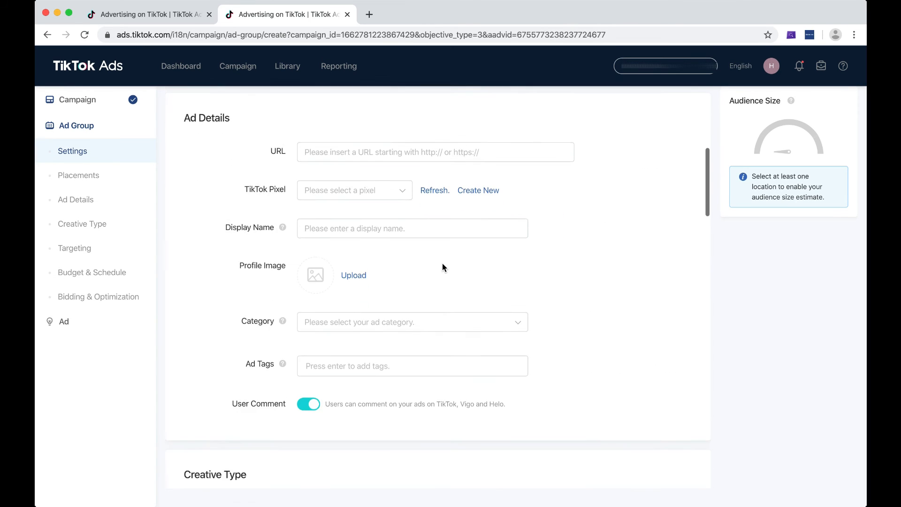
{"action": "scroll", "coordinate": [443, 263], "scroll_direction": "down", "scroll_amount": 7}
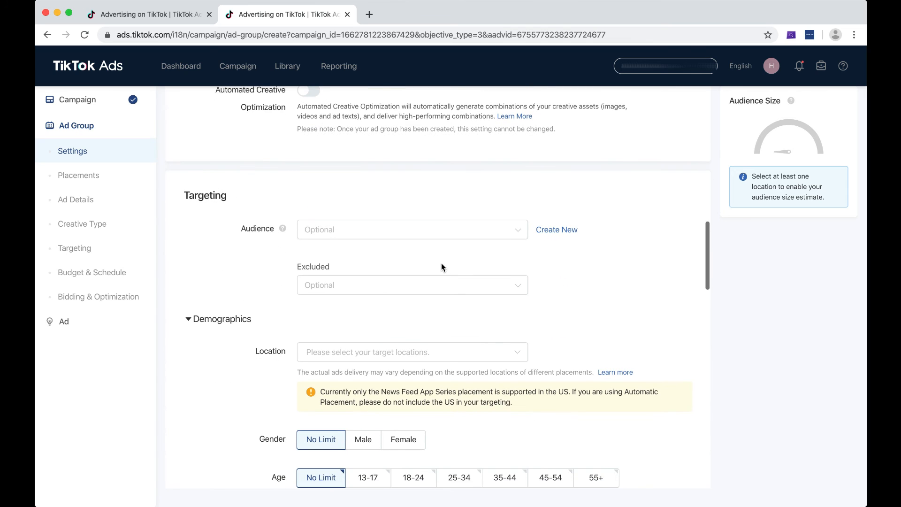
Step: Try Purchase-30day as the ad group's target audience, and deselect it again
{"action": "left_click", "coordinate": [411, 232]}
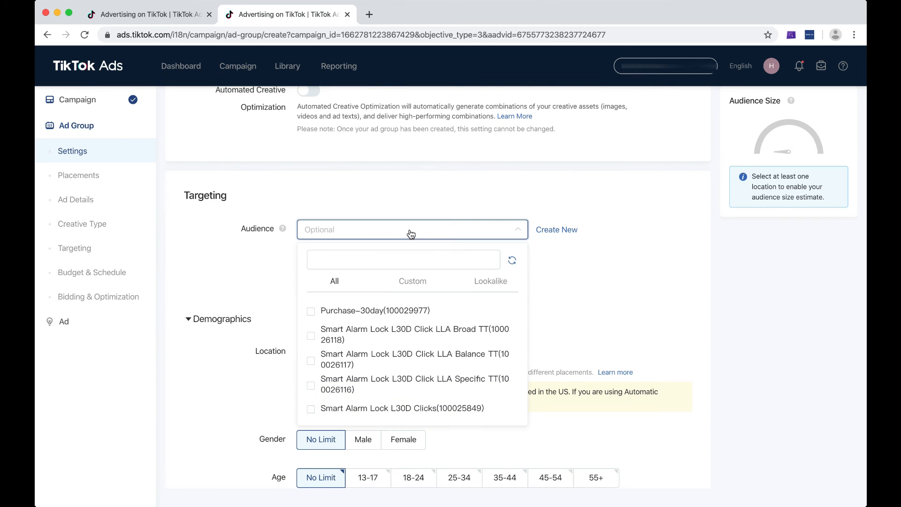
{"action": "left_click", "coordinate": [365, 312]}
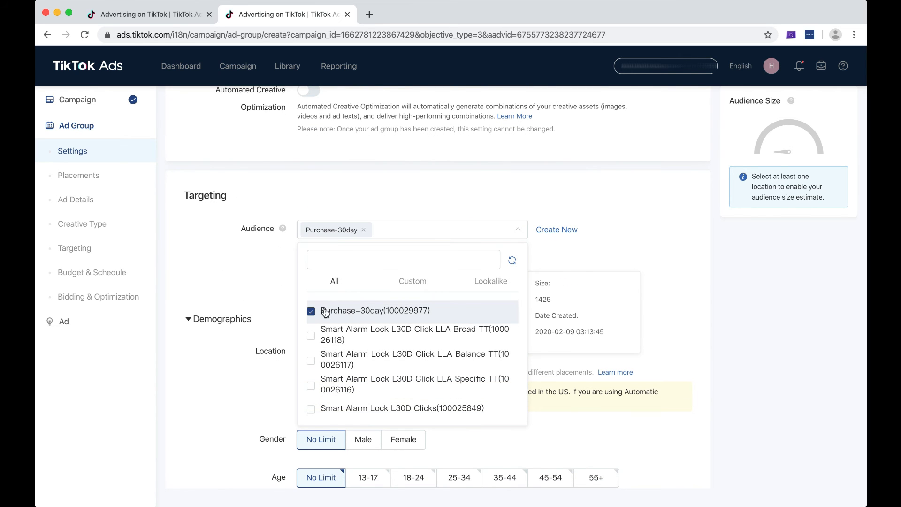
{"action": "left_click", "coordinate": [323, 312]}
Step: Target the lookalike audience "Smart Alarm Lock L30D Click LLA Broad TT" in the new ad group
{"action": "left_click", "coordinate": [503, 290]}
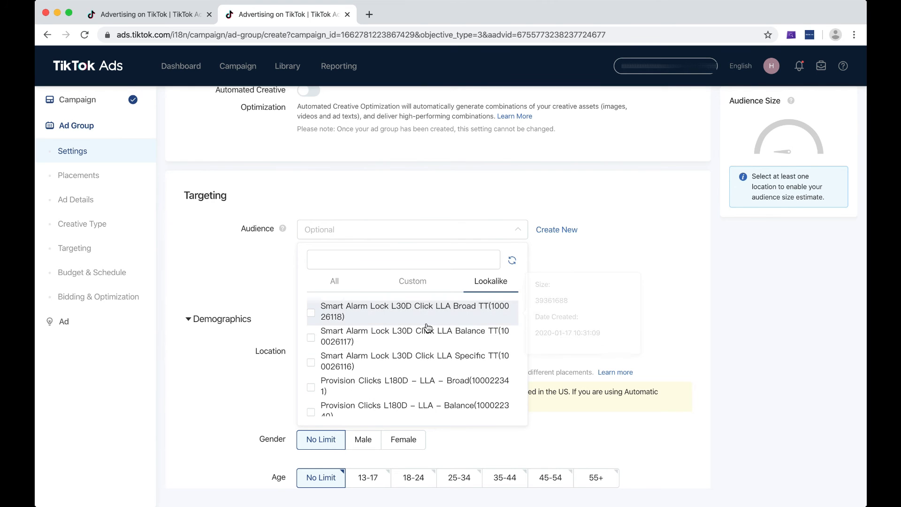
{"action": "scroll", "coordinate": [427, 324], "scroll_direction": "down", "scroll_amount": 3}
{"action": "scroll", "coordinate": [427, 327], "scroll_direction": "up", "scroll_amount": 5}
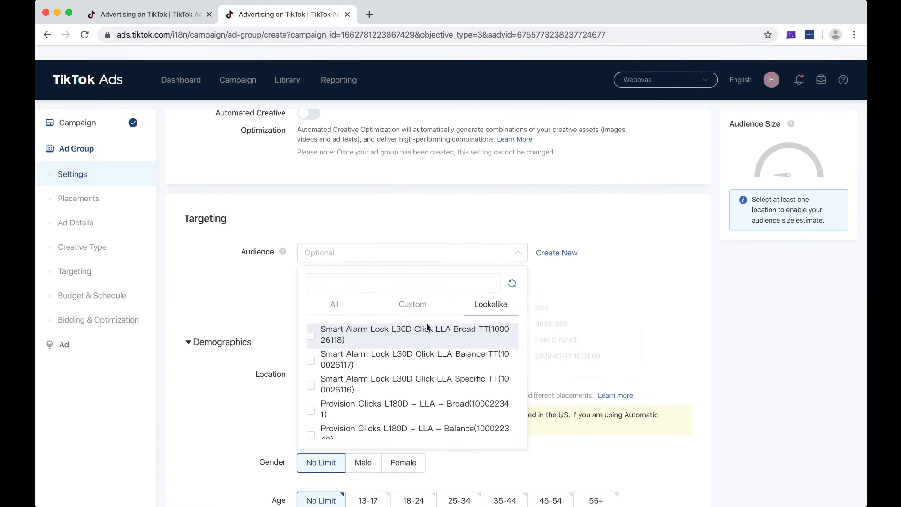
{"action": "mouse_move", "coordinate": [430, 334]}
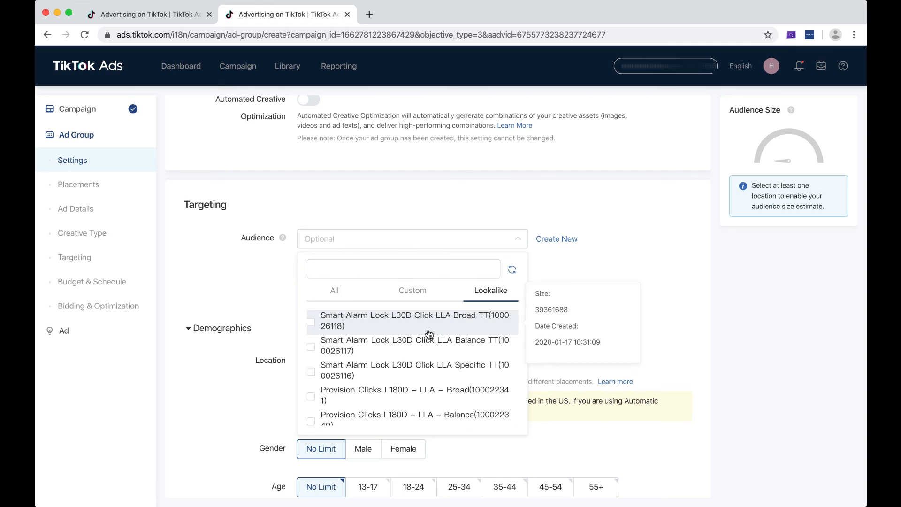
{"action": "left_click", "coordinate": [311, 323]}
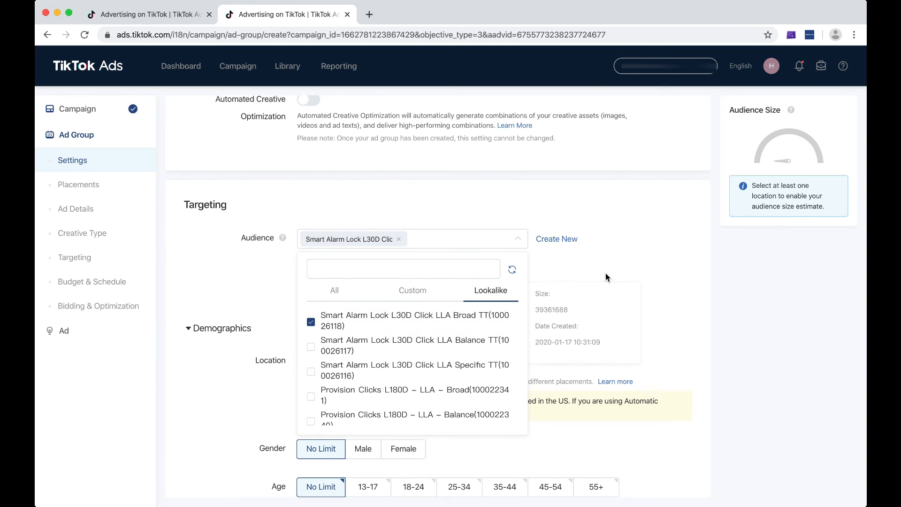
{"action": "left_click", "coordinate": [602, 238]}
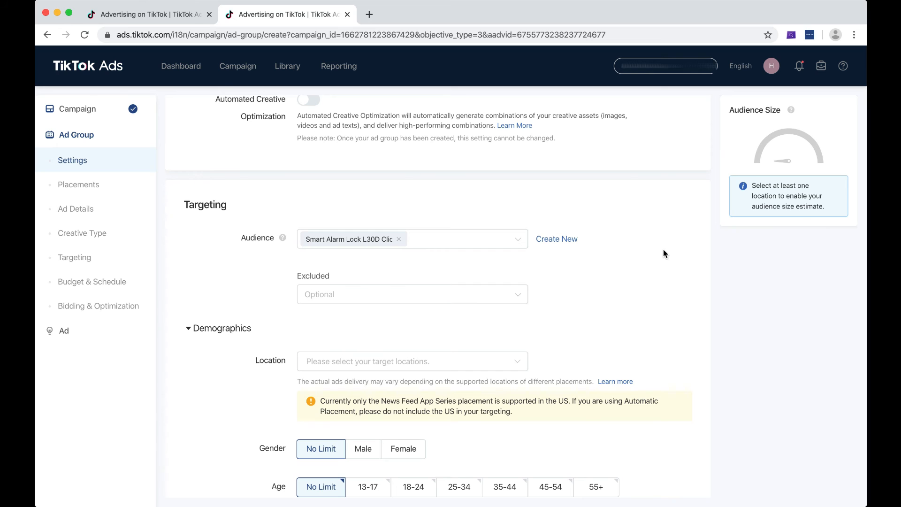
Step: Exclude the Purchase-30day audience from the ad group and recheck the lookalike audience chosen for targeting
{"action": "left_click", "coordinate": [515, 296]}
{"action": "left_click", "coordinate": [366, 384]}
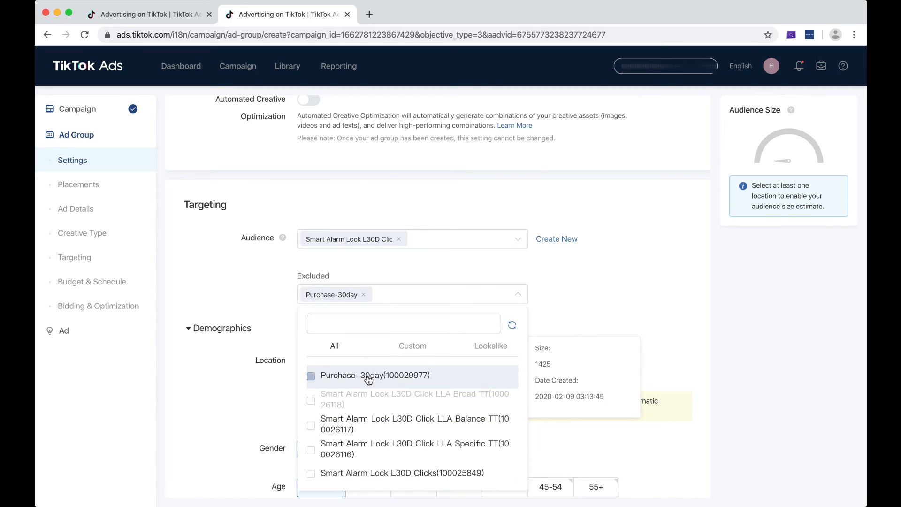
{"action": "left_click", "coordinate": [574, 301]}
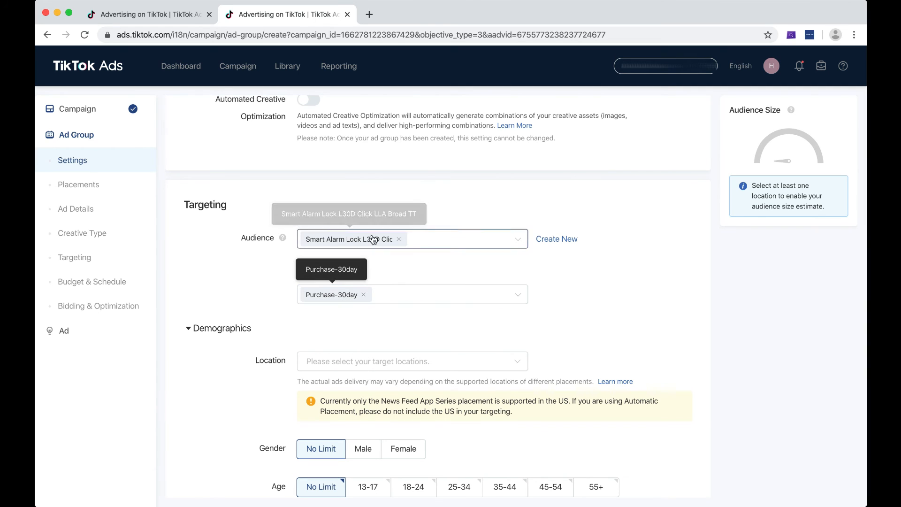
{"action": "left_click", "coordinate": [467, 243]}
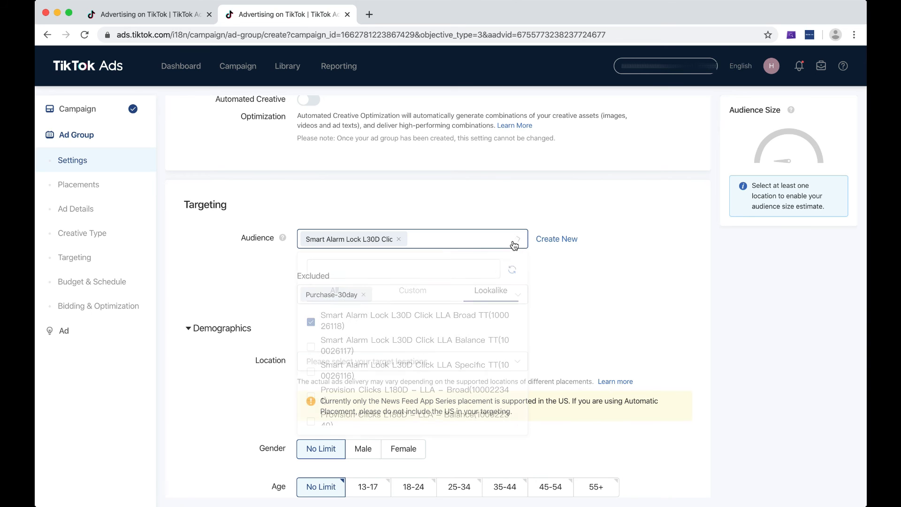
{"action": "left_click", "coordinate": [601, 281]}
Step: Set the ad group's target location to India in the demographics settings
{"action": "scroll", "coordinate": [666, 263], "scroll_direction": "down", "scroll_amount": 3}
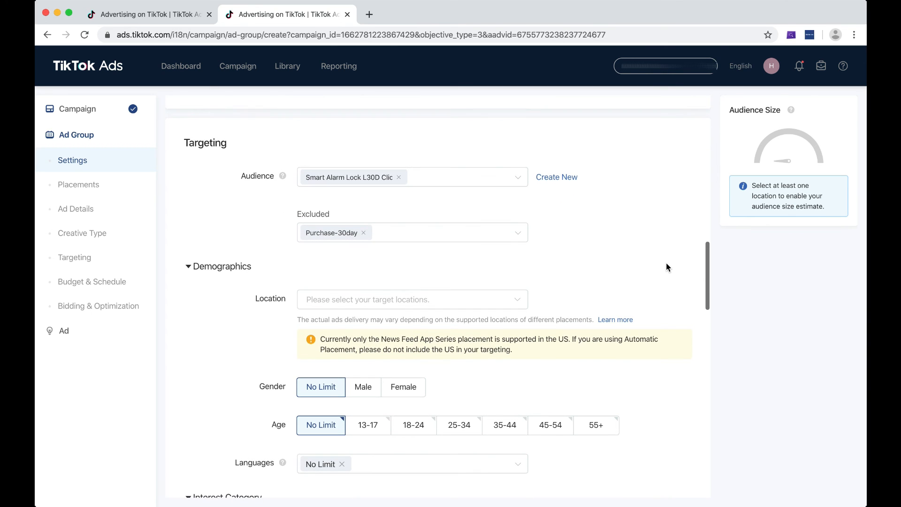
{"action": "scroll", "coordinate": [667, 265], "scroll_direction": "down", "scroll_amount": 1}
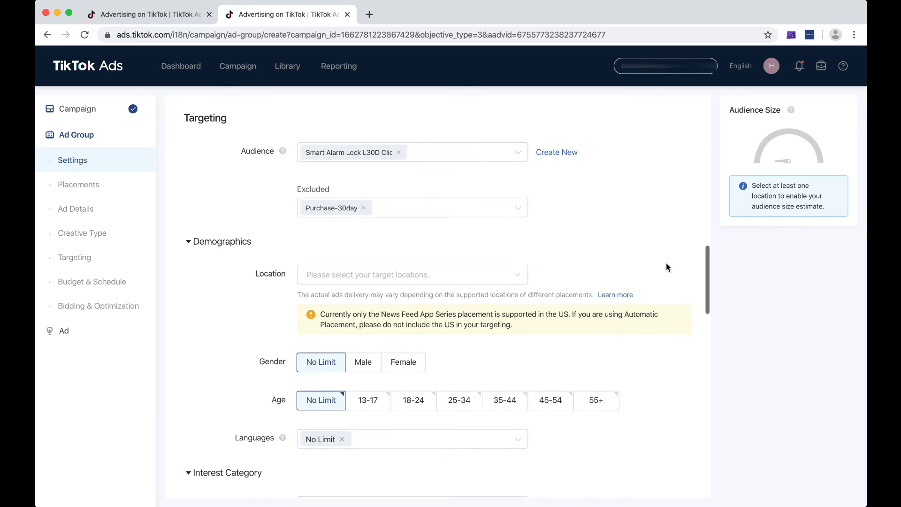
{"action": "scroll", "coordinate": [295, 302], "scroll_direction": "down", "scroll_amount": 5}
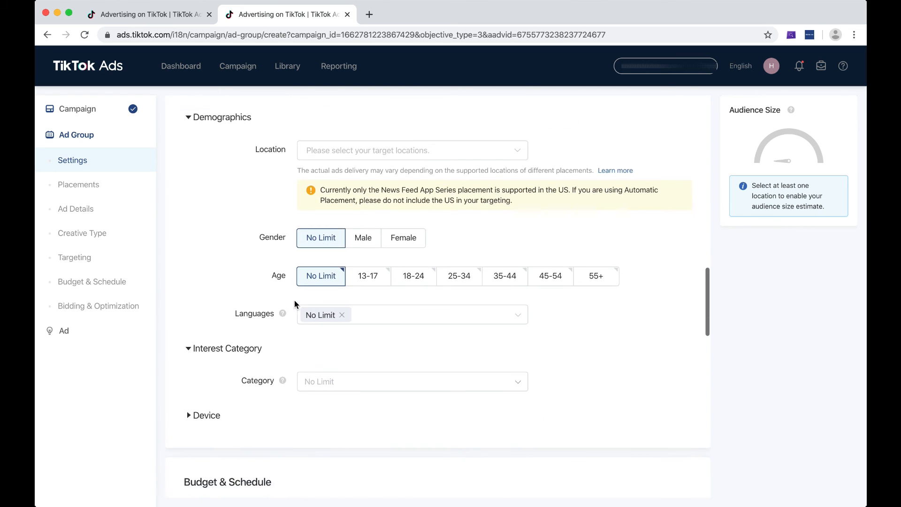
{"action": "scroll", "coordinate": [295, 303], "scroll_direction": "up", "scroll_amount": 3}
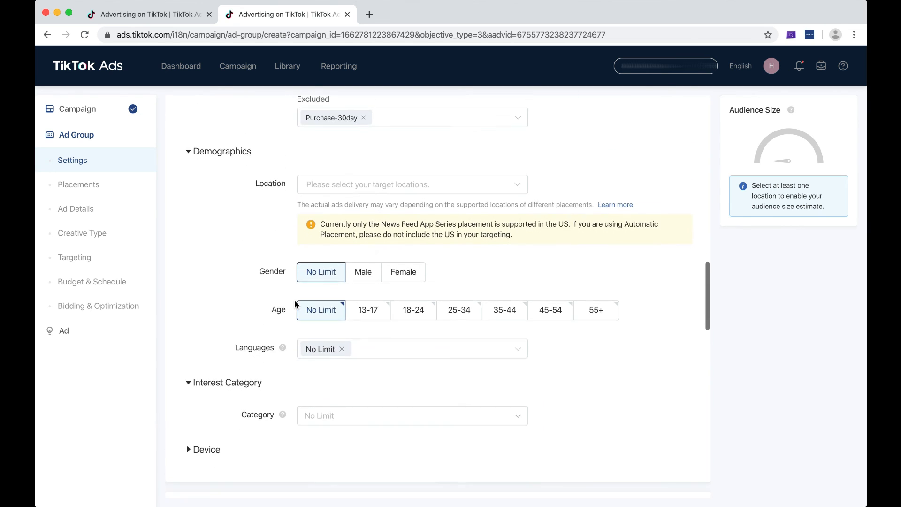
{"action": "left_click", "coordinate": [381, 188]}
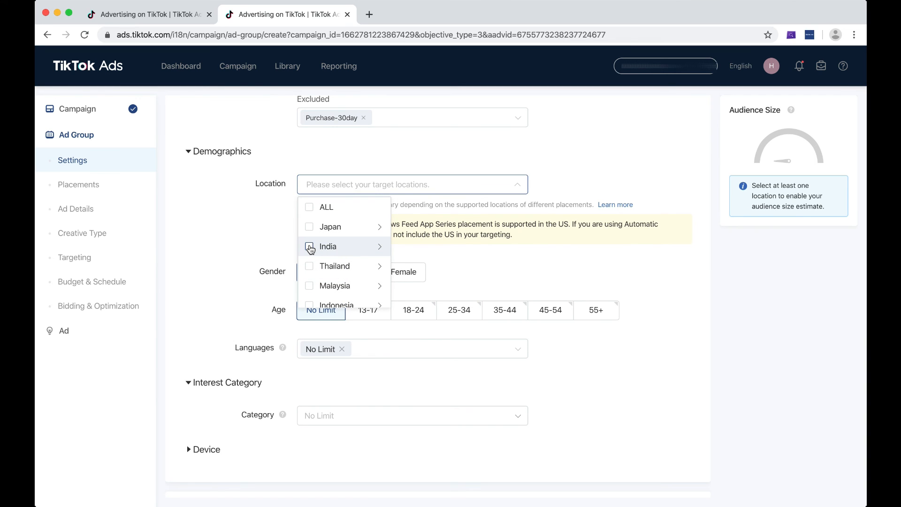
{"action": "left_click", "coordinate": [310, 248]}
{"action": "left_click", "coordinate": [241, 219]}
Step: Review the ad group's remaining demographics, interest category, budget and schedule, and bidding and optimization settings
{"action": "scroll", "coordinate": [251, 213], "scroll_direction": "down", "scroll_amount": 1}
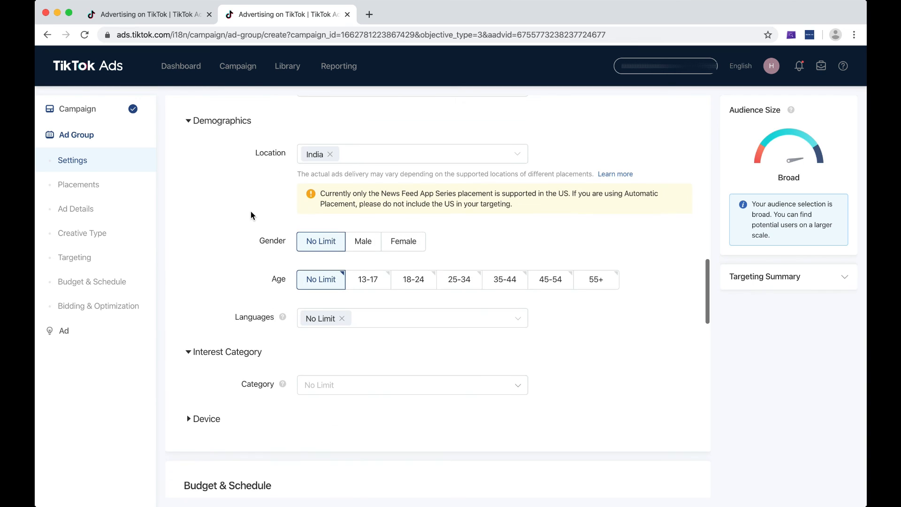
{"action": "scroll", "coordinate": [252, 215], "scroll_direction": "down", "scroll_amount": 5}
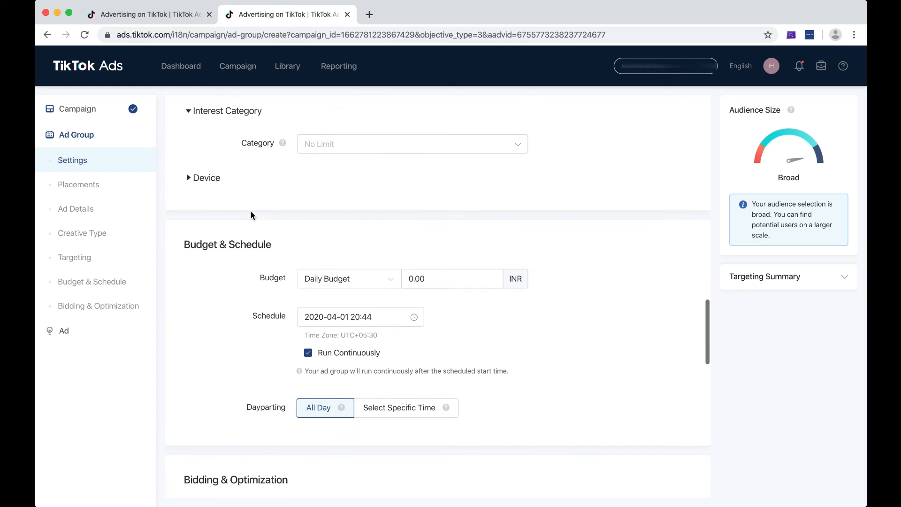
{"action": "scroll", "coordinate": [251, 216], "scroll_direction": "down", "scroll_amount": 2}
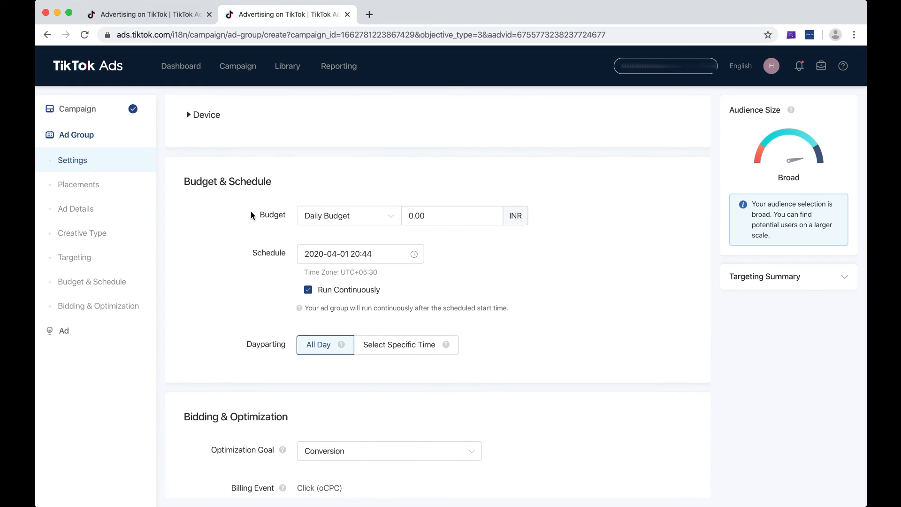
{"action": "scroll", "coordinate": [251, 212], "scroll_direction": "up", "scroll_amount": 6}
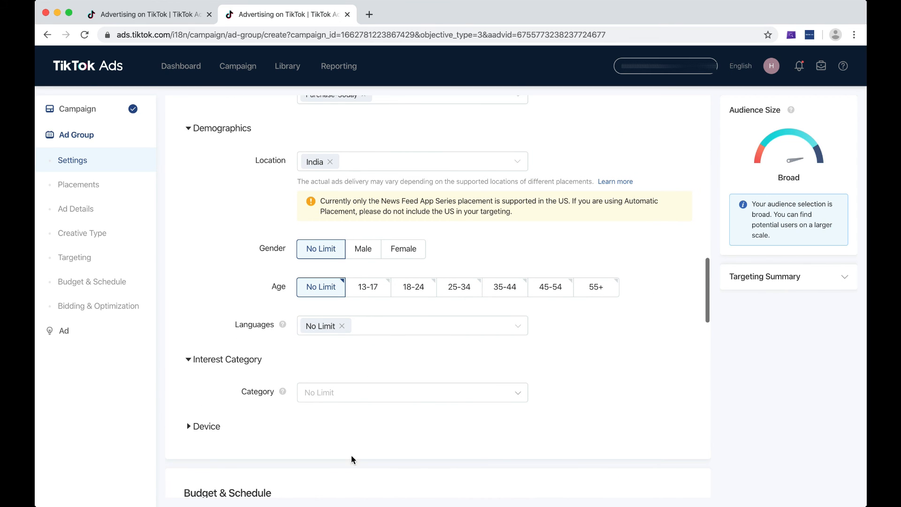
{"action": "scroll", "coordinate": [435, 374], "scroll_direction": "down", "scroll_amount": 10}
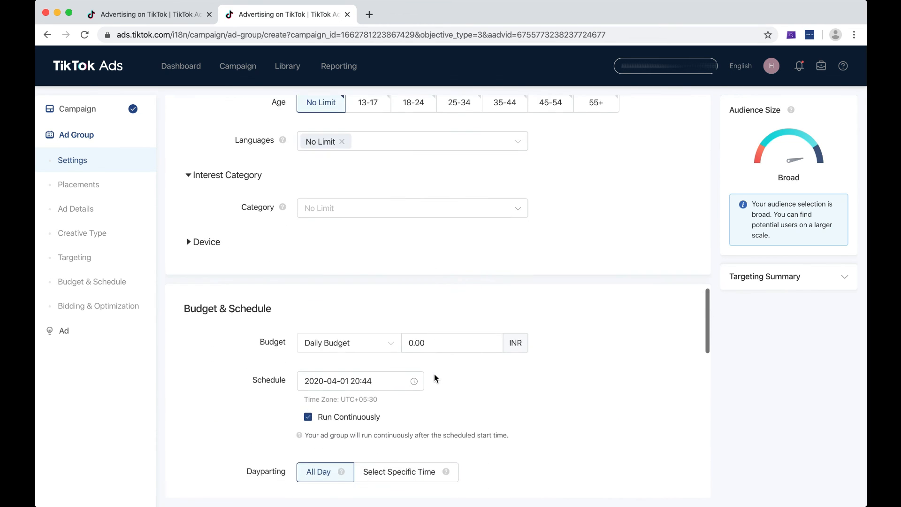
{"action": "scroll", "coordinate": [436, 379], "scroll_direction": "up", "scroll_amount": 2}
{"action": "left_click", "coordinate": [430, 108]}
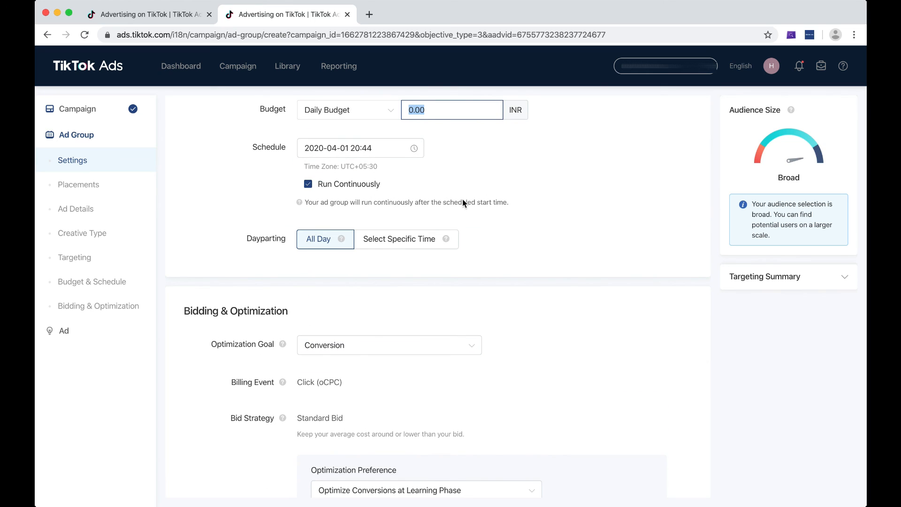
{"action": "scroll", "coordinate": [581, 225], "scroll_direction": "down", "scroll_amount": 2}
{"action": "scroll", "coordinate": [581, 224], "scroll_direction": "down", "scroll_amount": 3}
{"action": "left_click", "coordinate": [395, 324]}
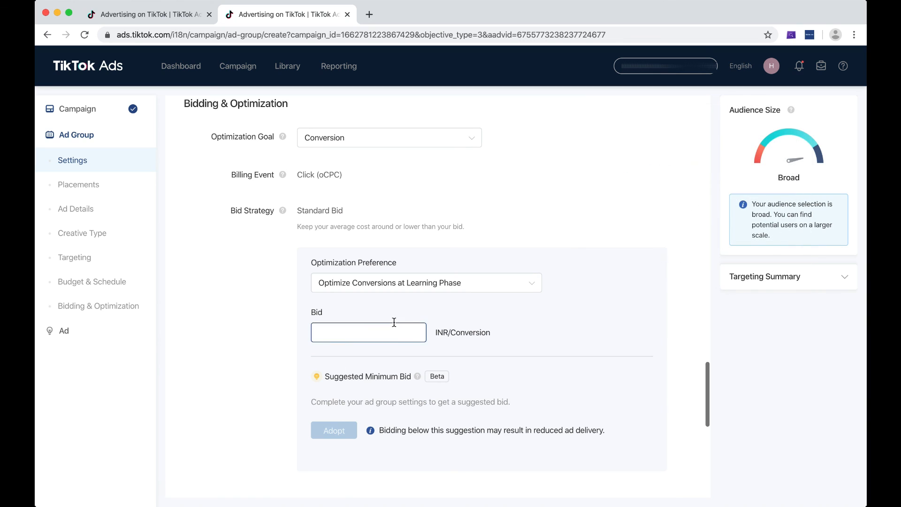
{"action": "scroll", "coordinate": [536, 317], "scroll_direction": "down", "scroll_amount": 12}
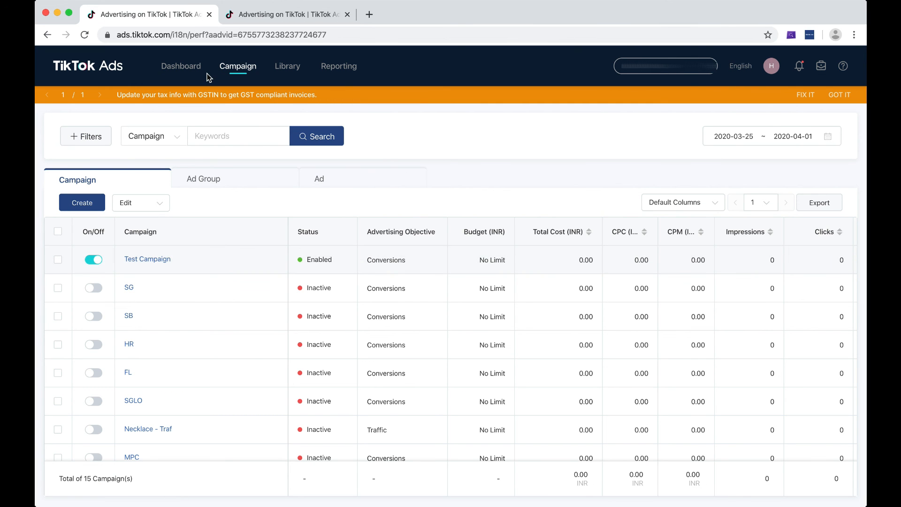
Step: Open the audience library and check the availability of the PURCHASE L30D LAL SPECIFIC lookalike audience
{"action": "mouse_move", "coordinate": [277, 75]}
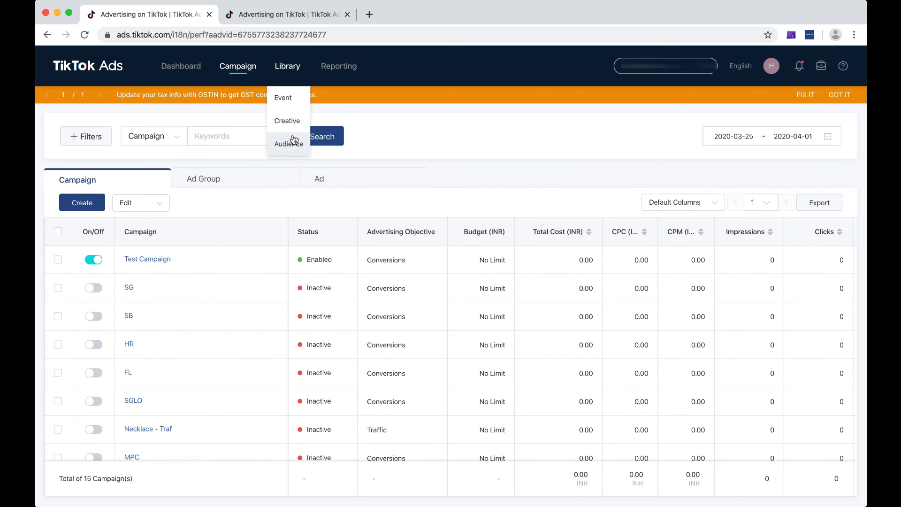
{"action": "left_click", "coordinate": [294, 139]}
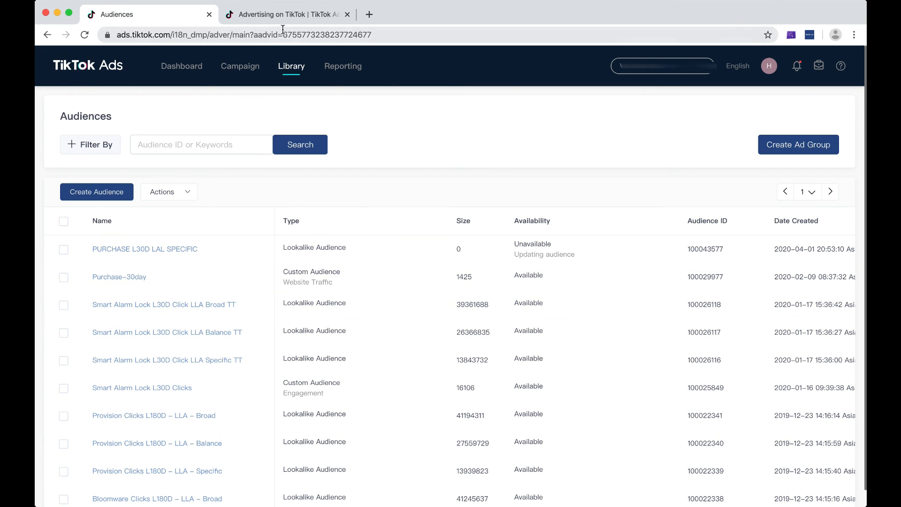
{"action": "double_click", "coordinate": [347, 35]}
Step: Return to the ad group setup, clear the Smart Alarm Lock lookalike from the targeted audiences, and check the available custom audiences
{"action": "left_click", "coordinate": [289, 14]}
{"action": "scroll", "coordinate": [365, 246], "scroll_direction": "up", "scroll_amount": 15}
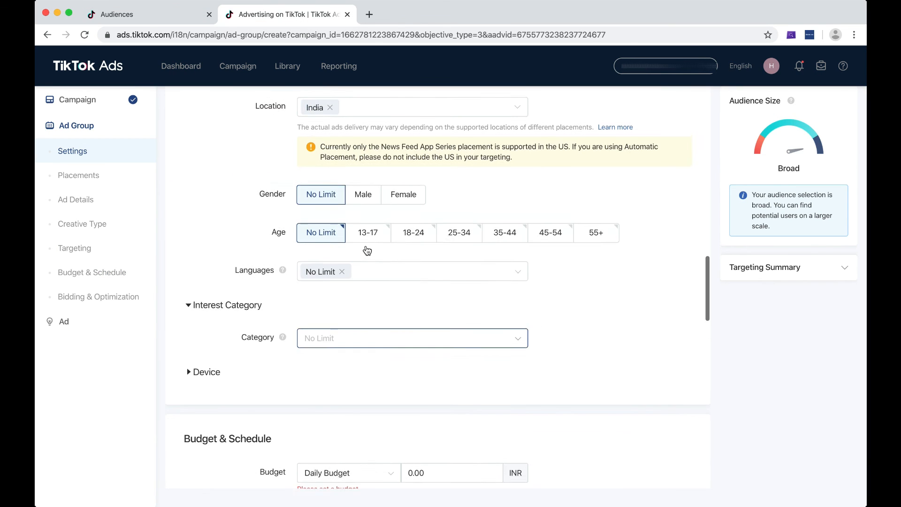
{"action": "scroll", "coordinate": [366, 250], "scroll_direction": "up", "scroll_amount": 2}
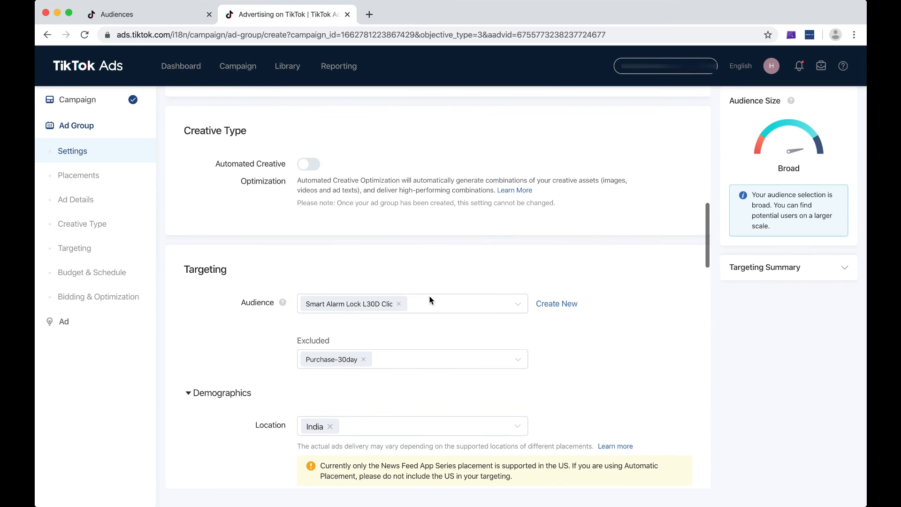
{"action": "left_click", "coordinate": [500, 311]}
{"action": "scroll", "coordinate": [480, 246], "scroll_direction": "down", "scroll_amount": 5}
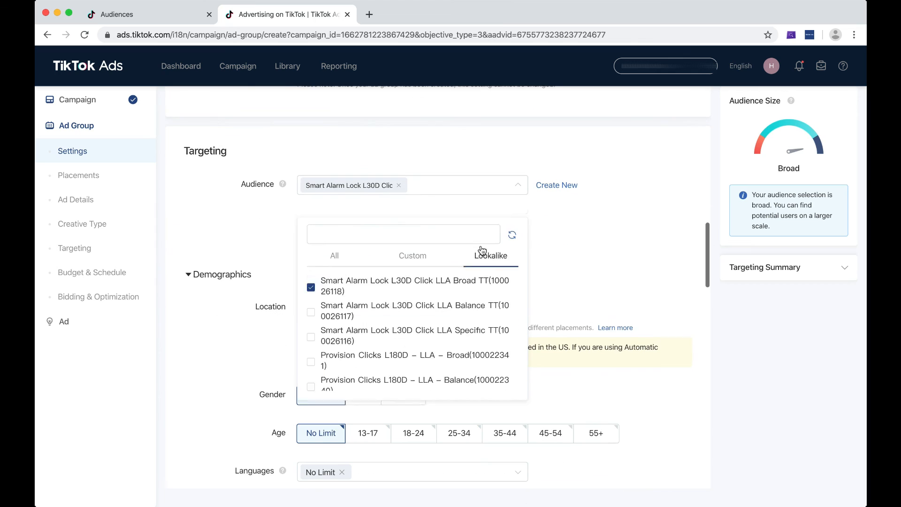
{"action": "left_click", "coordinate": [413, 237]}
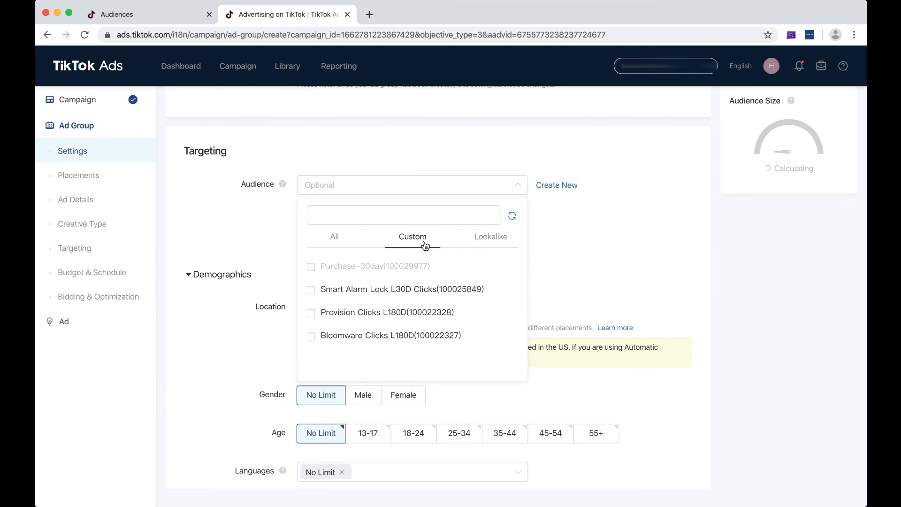
{"action": "mouse_move", "coordinate": [312, 272]}
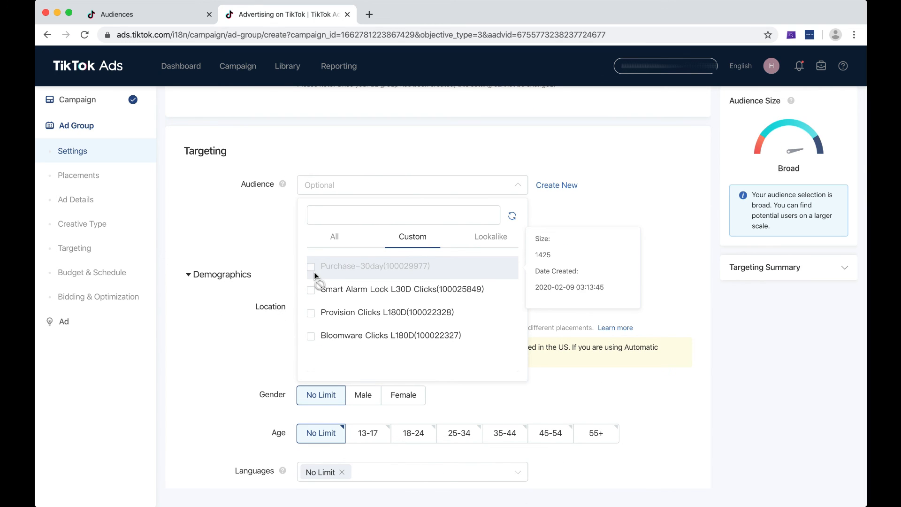
{"action": "left_click", "coordinate": [653, 211]}
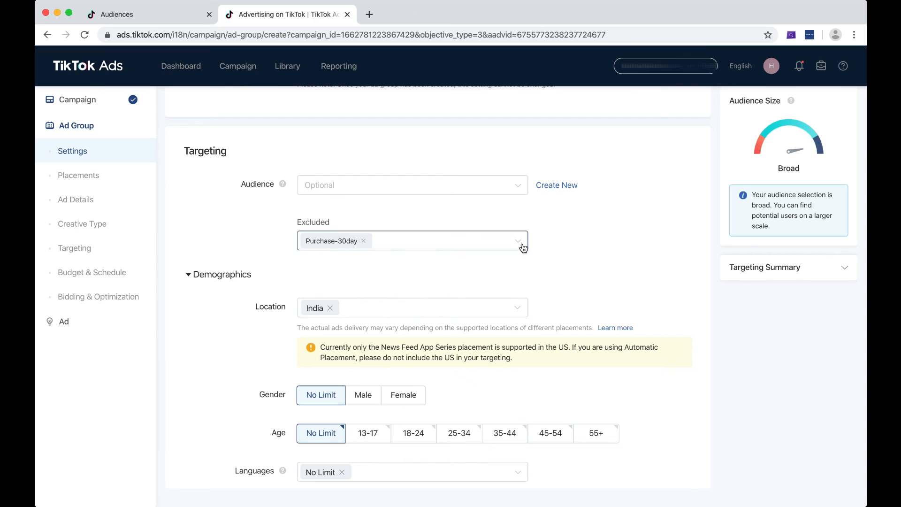
Step: Remove Purchase-30day from the excluded audiences and select it as the ad group's targeted custom audience
{"action": "left_click", "coordinate": [364, 242]}
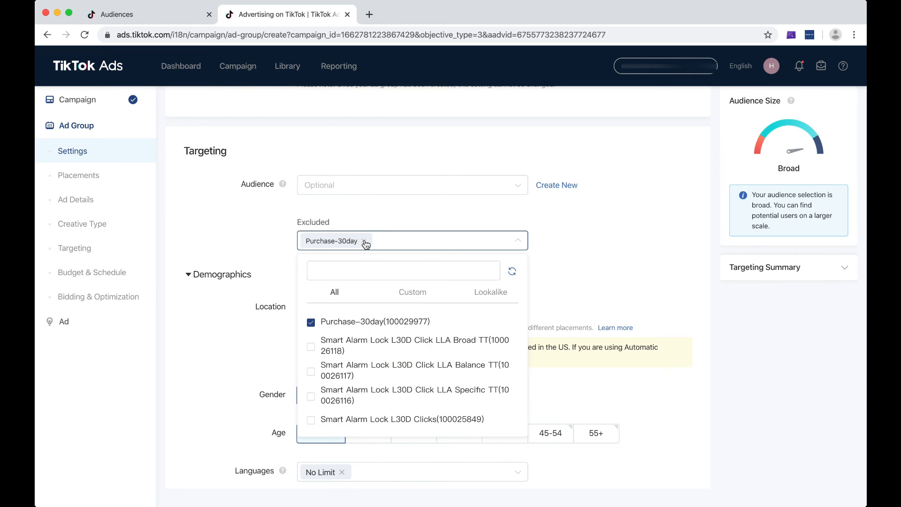
{"action": "left_click", "coordinate": [444, 188]}
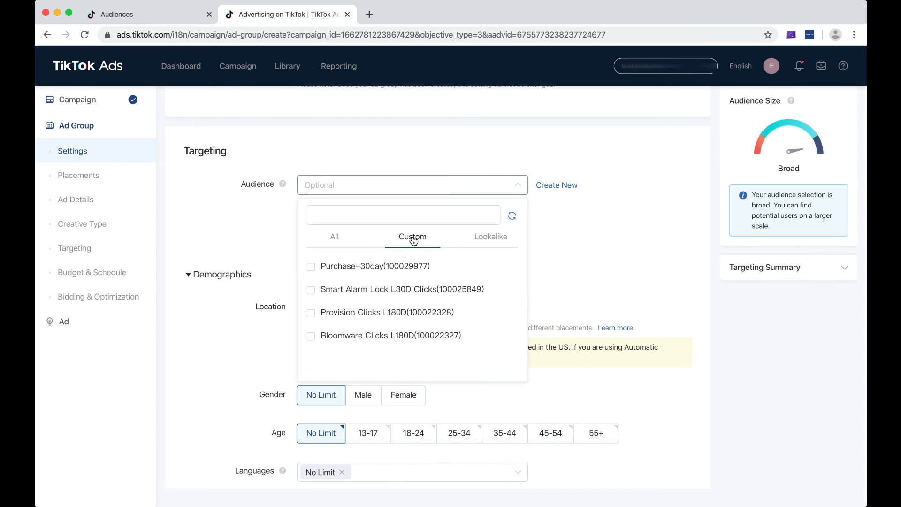
{"action": "left_click", "coordinate": [354, 268]}
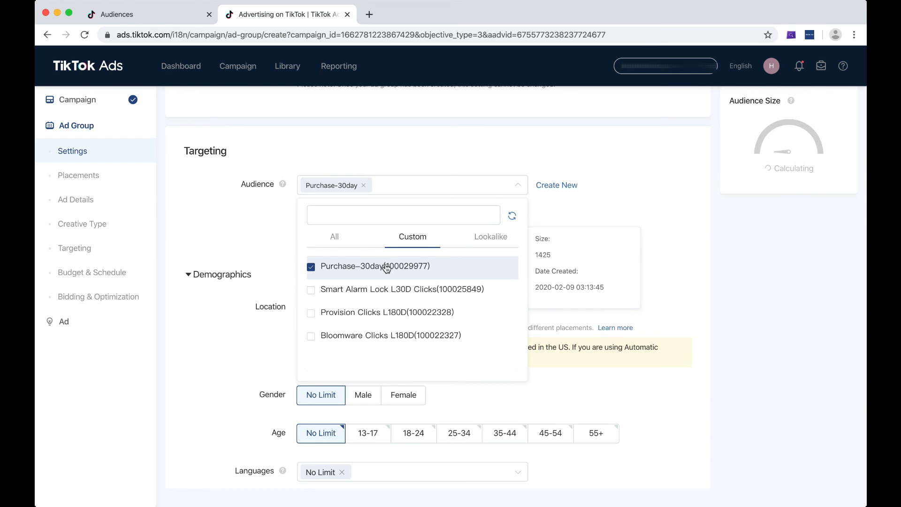
{"action": "left_click", "coordinate": [656, 162]}
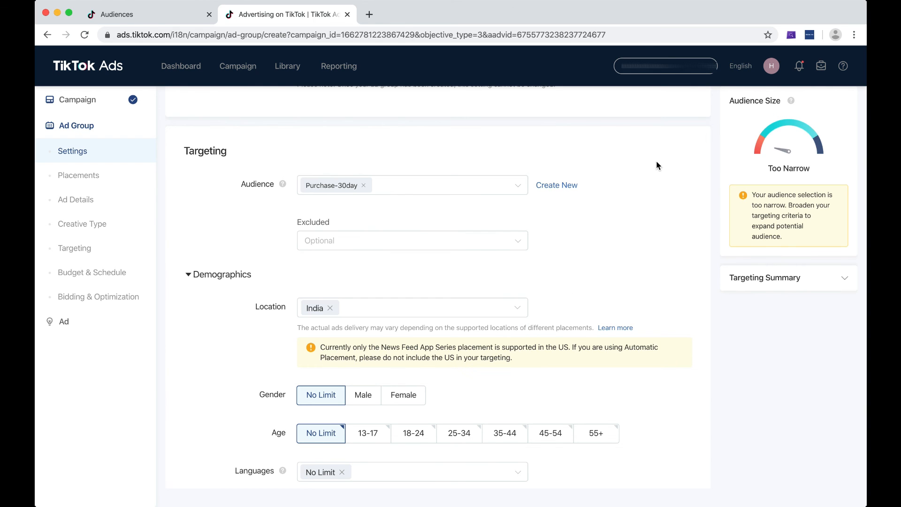
Step: Recheck the Purchase-30day entry in the custom audience list and review the ad group's targeting section
{"action": "left_click", "coordinate": [520, 192]}
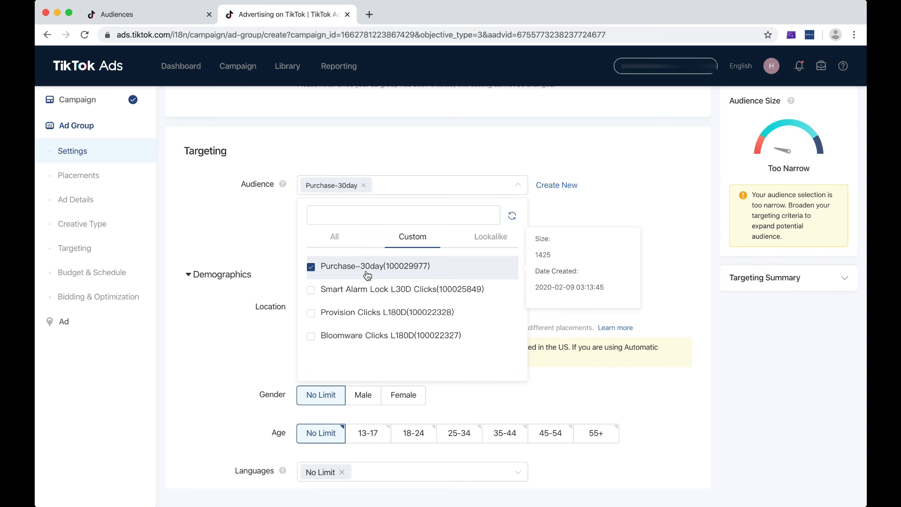
{"action": "left_click", "coordinate": [602, 184]}
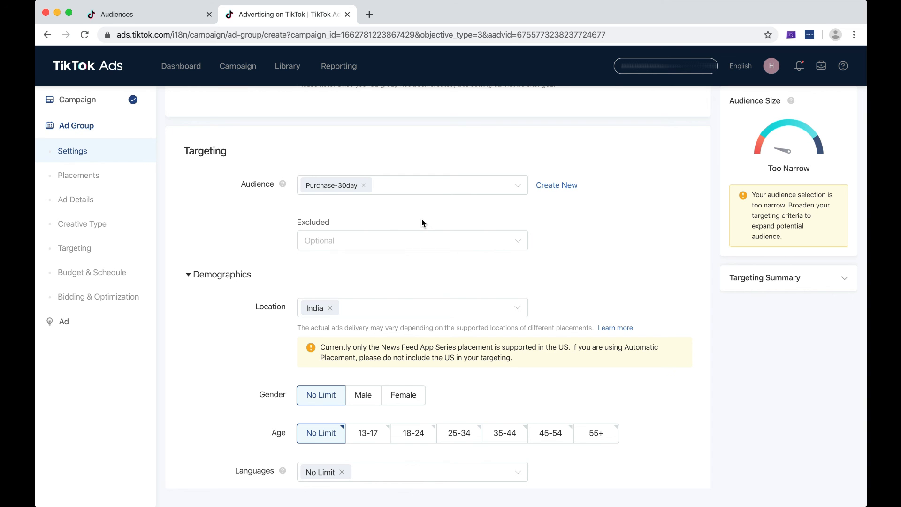
{"action": "scroll", "coordinate": [588, 252], "scroll_direction": "up", "scroll_amount": 5}
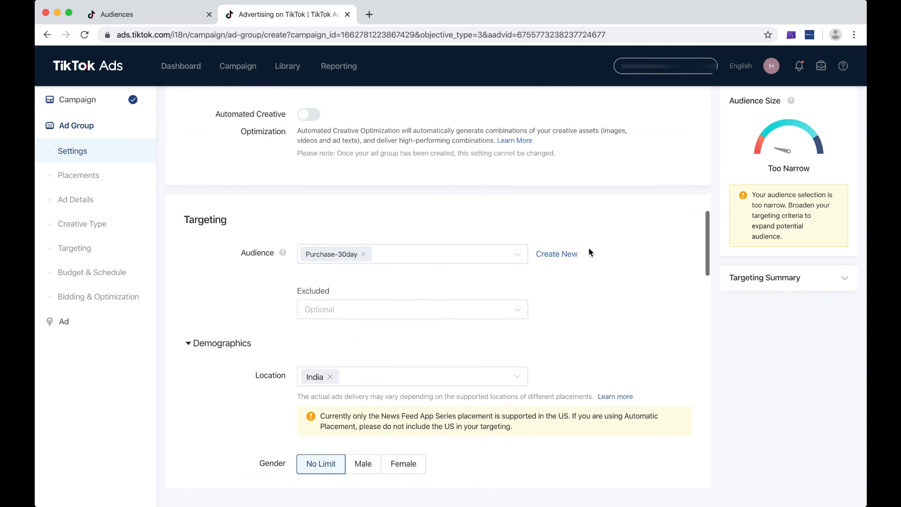
{"action": "scroll", "coordinate": [589, 253], "scroll_direction": "down", "scroll_amount": 5}
{"action": "scroll", "coordinate": [589, 252], "scroll_direction": "down", "scroll_amount": 2}
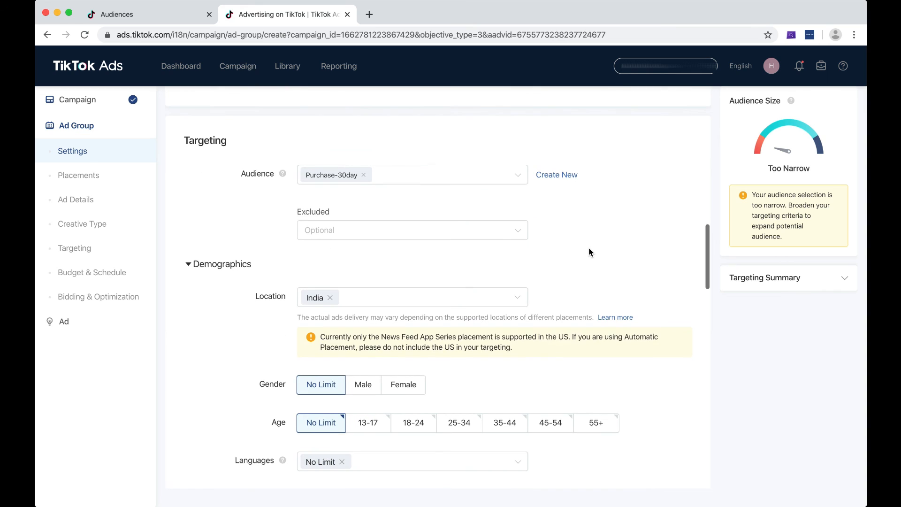